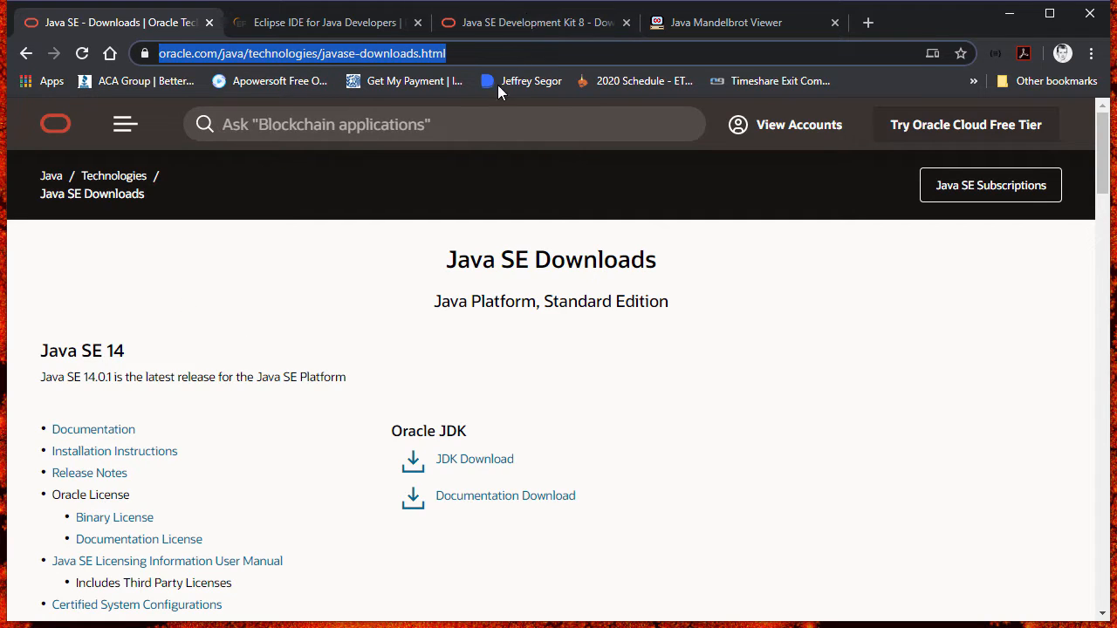
Step: Review the JDK 8, Java SE 14 and Eclipse IDE for Java Developers download pages
{"action": "left_click", "coordinate": [539, 26]}
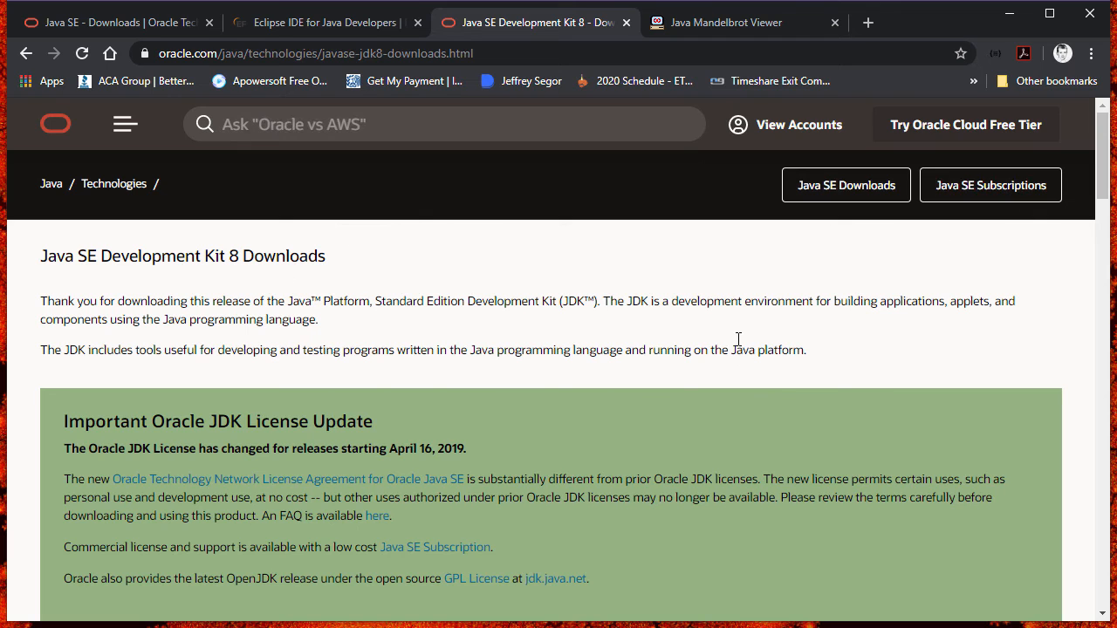
{"action": "scroll", "coordinate": [675, 376], "scroll_direction": "down", "scroll_amount": 5}
{"action": "scroll", "coordinate": [683, 382], "scroll_direction": "up", "scroll_amount": 5}
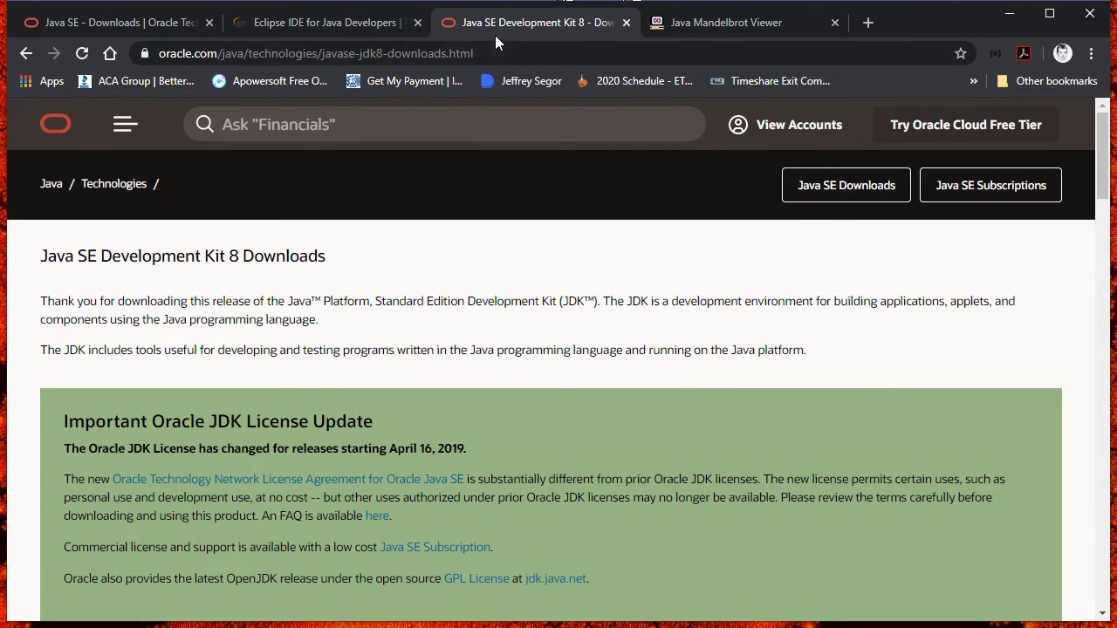
{"action": "left_click", "coordinate": [114, 21]}
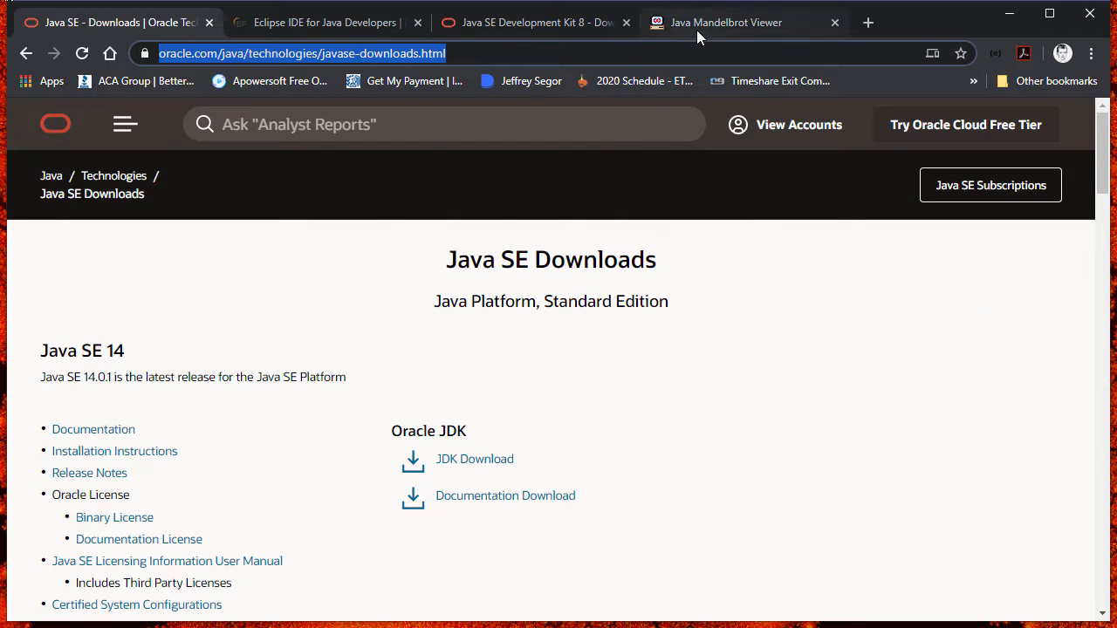
{"action": "left_click", "coordinate": [333, 24]}
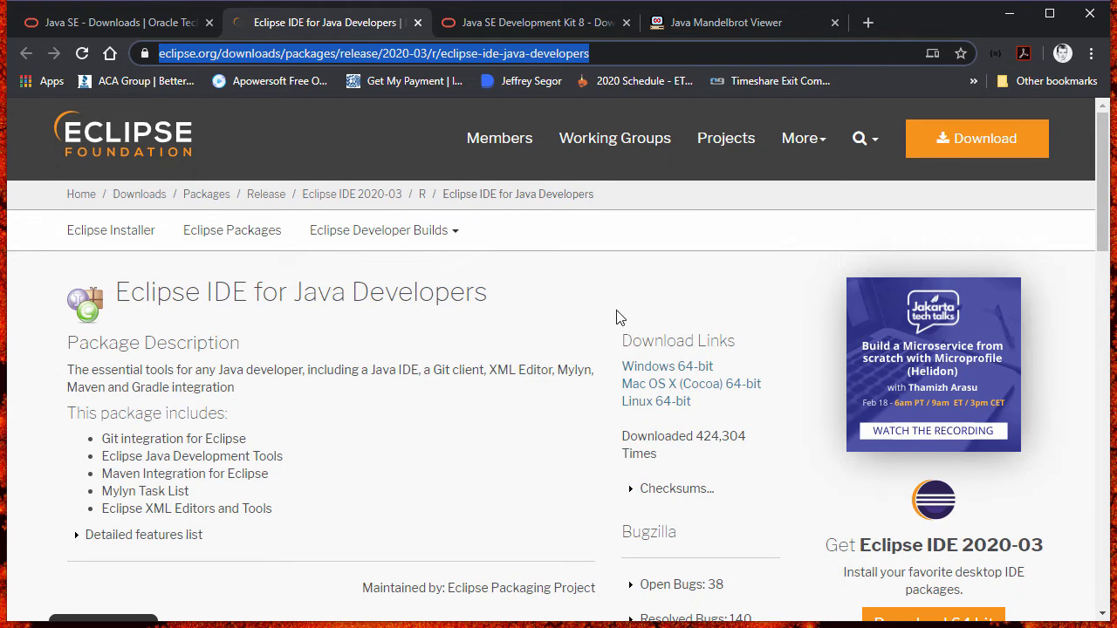
{"action": "left_click", "coordinate": [143, 24]}
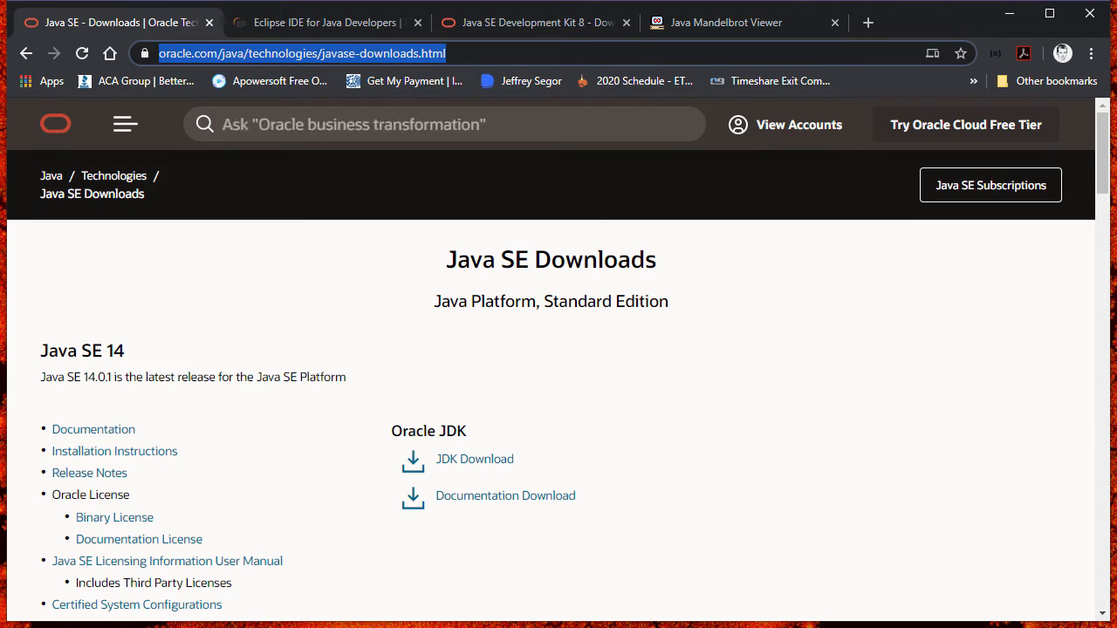
Step: Run jdk-14.0.1_windows-x64_bin.exe from D:\Temp20 in File Explorer and advance the setup wizard to its destination folder page
{"action": "key", "text": "alt+Tab"}
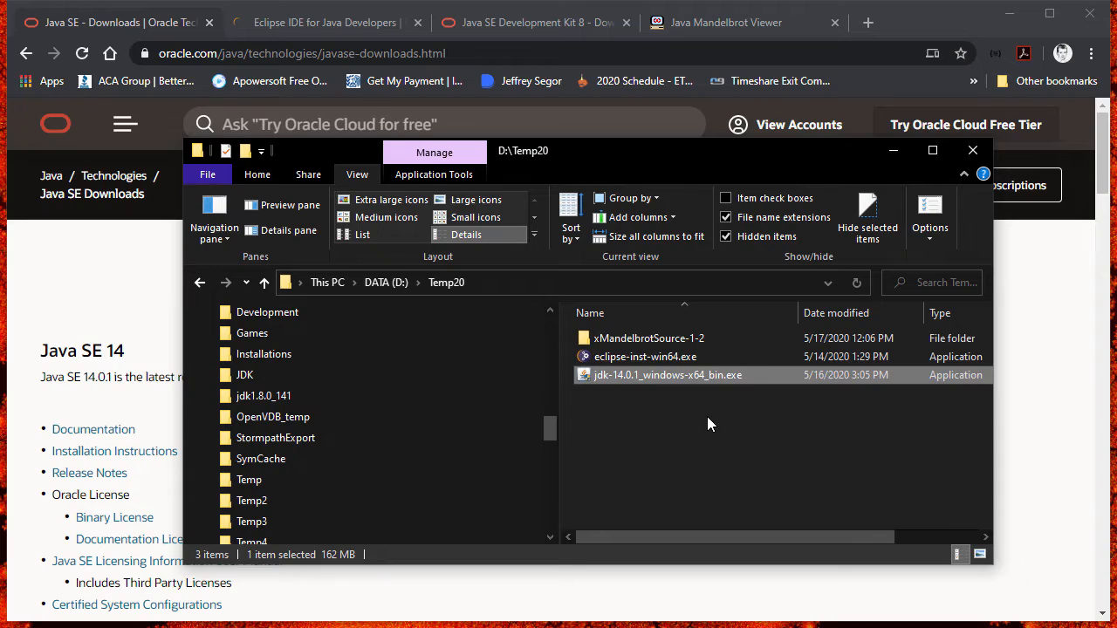
{"action": "left_click", "coordinate": [706, 416]}
{"action": "mouse_move", "coordinate": [656, 372]}
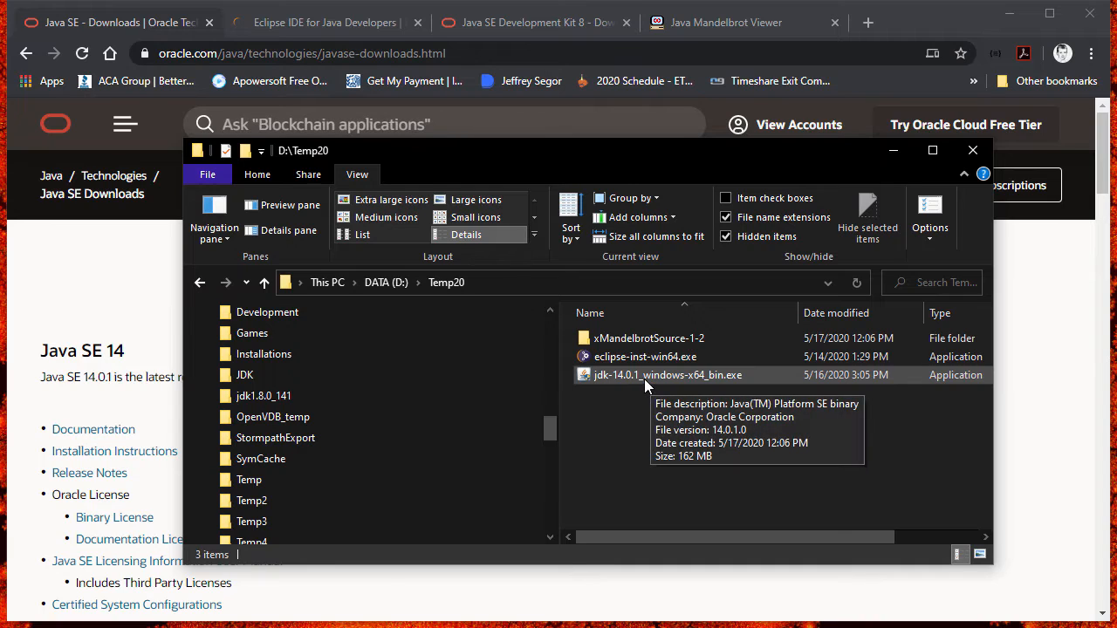
{"action": "double_click", "coordinate": [644, 379]}
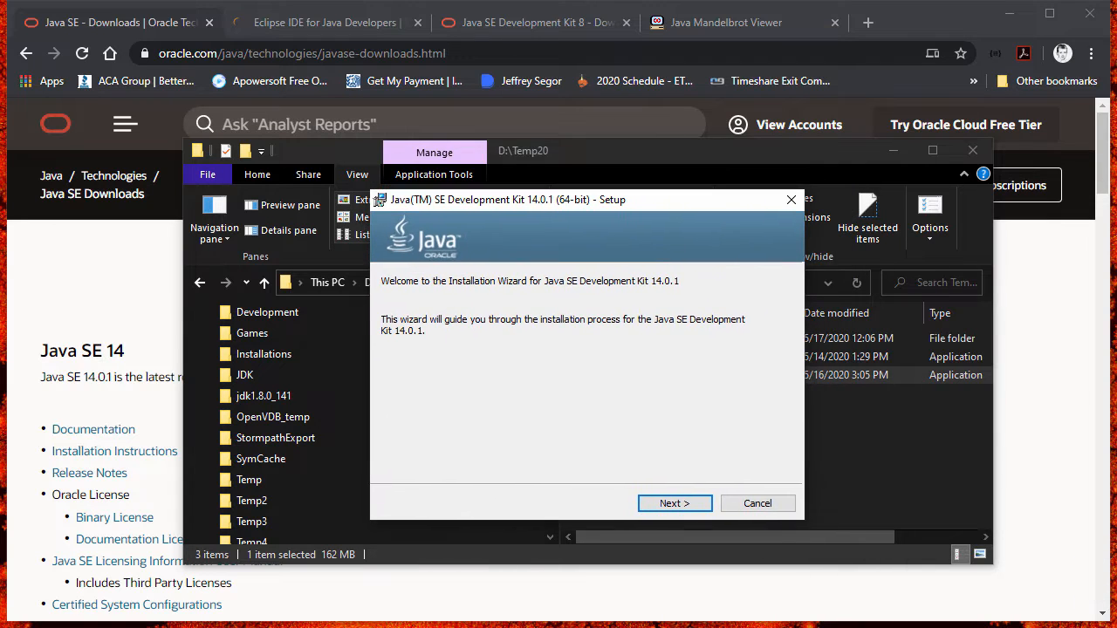
{"action": "key", "text": "Return"}
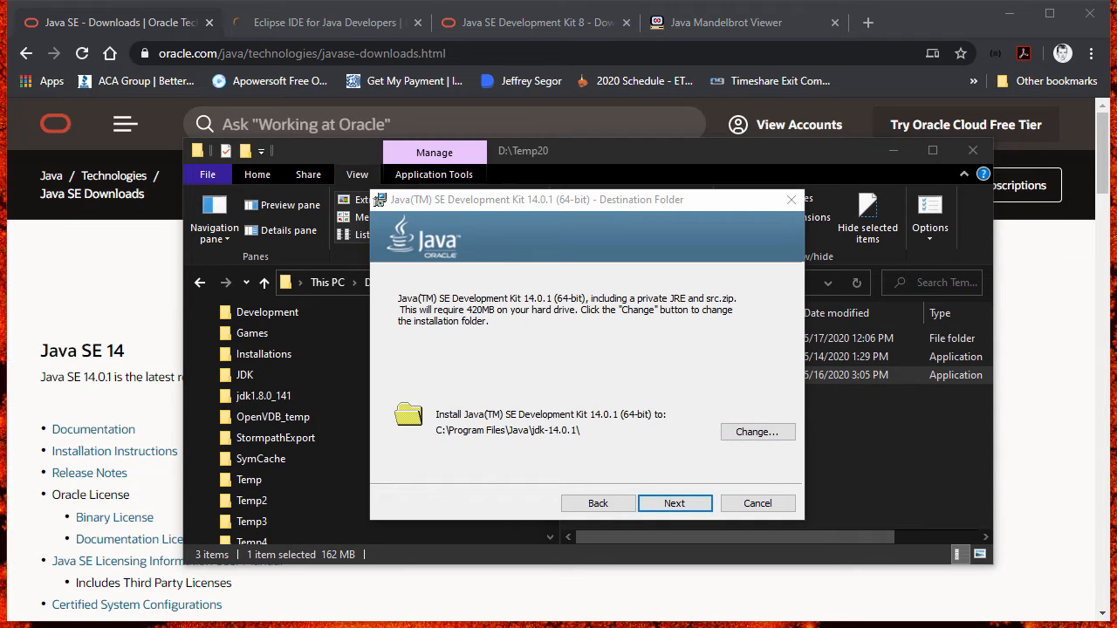
Step: Change the JDK destination folder to d:\jdk-14.0.1\, install the kit and close the finished wizard
{"action": "left_click", "coordinate": [521, 563]}
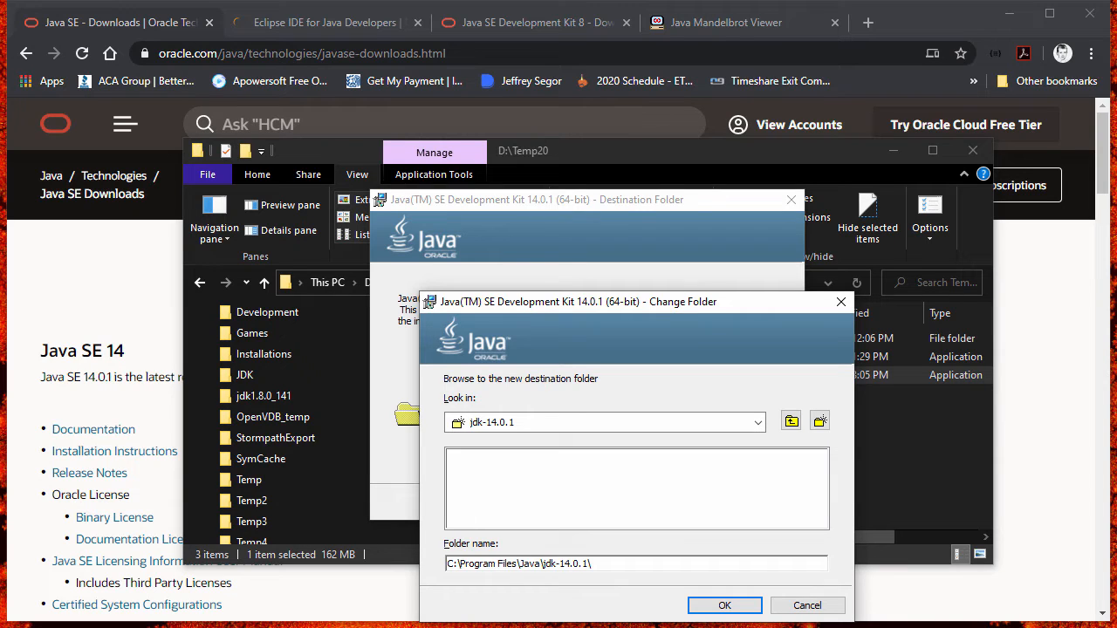
{"action": "key", "text": "shift+Home"}
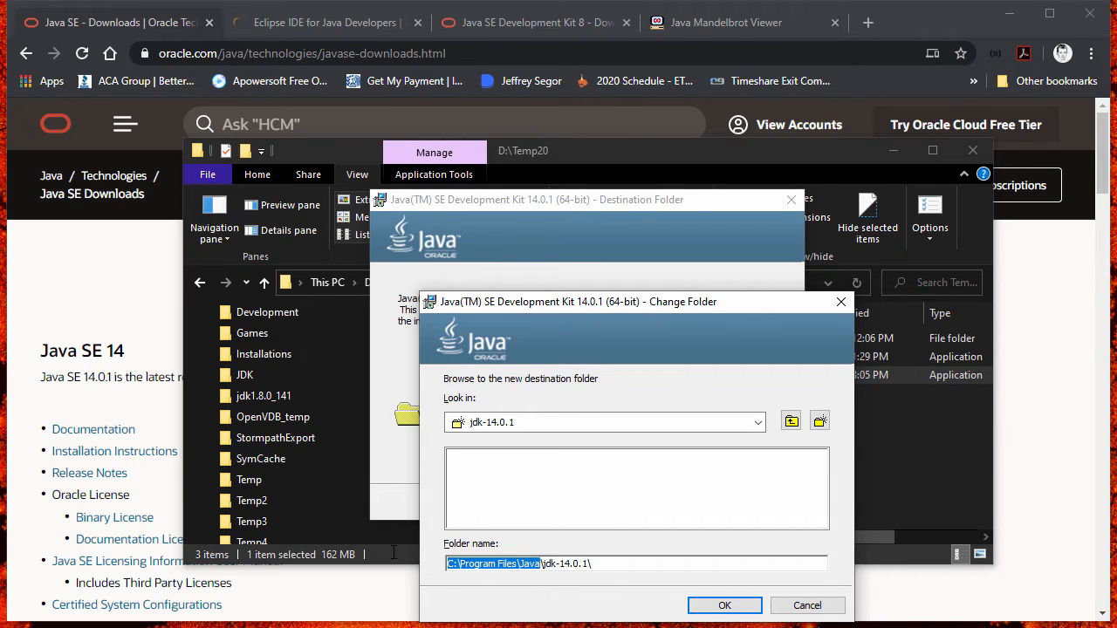
{"action": "type", "text": "d:"}
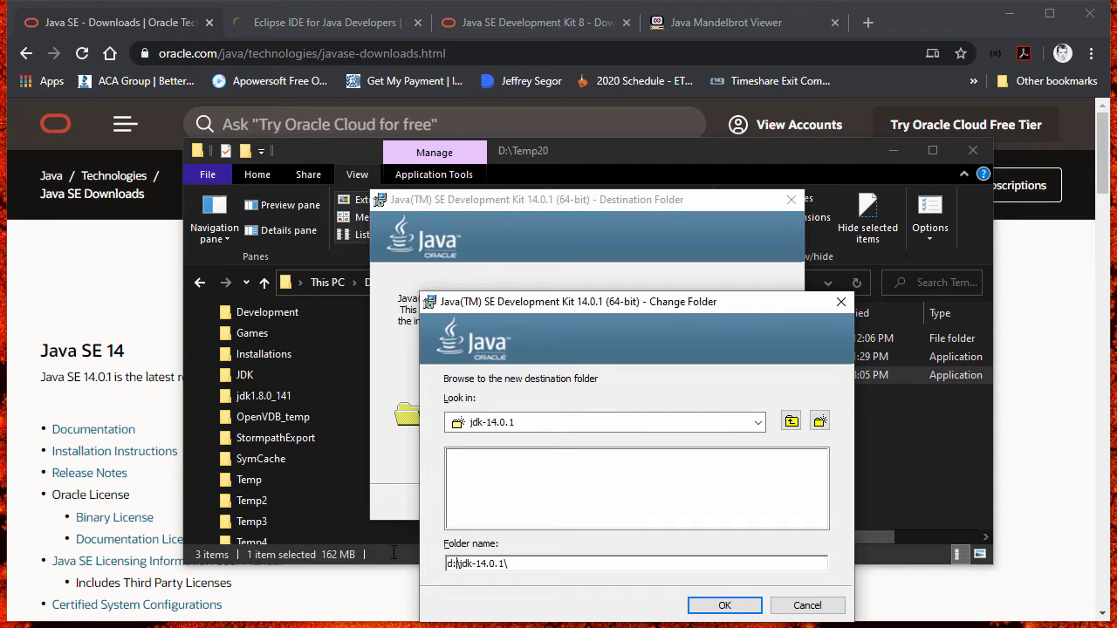
{"action": "key", "text": "Return"}
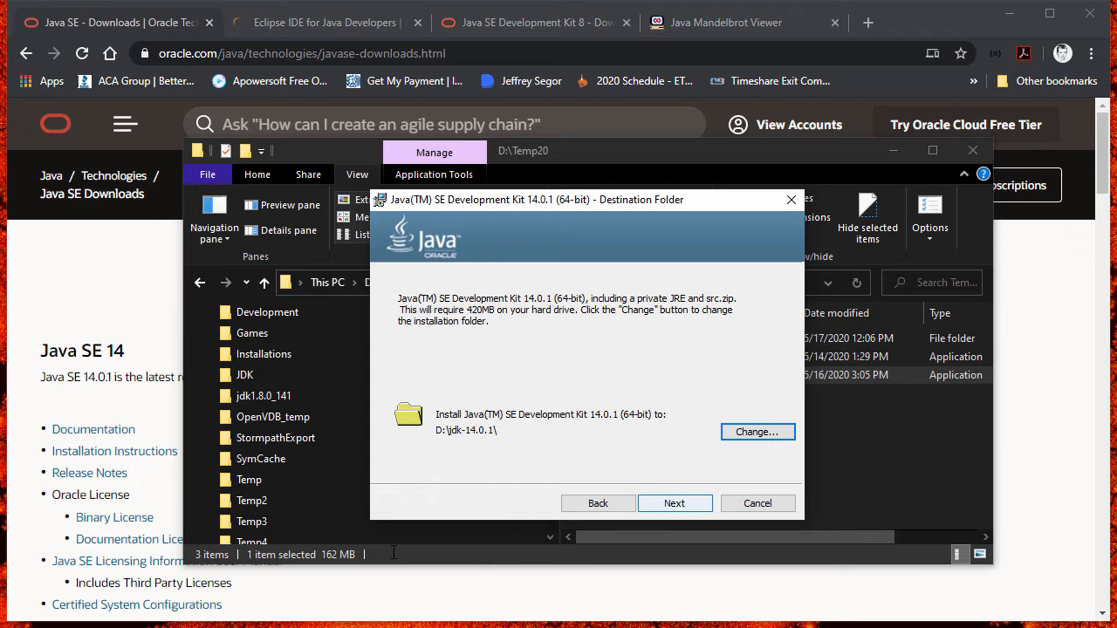
{"action": "left_click", "coordinate": [677, 504]}
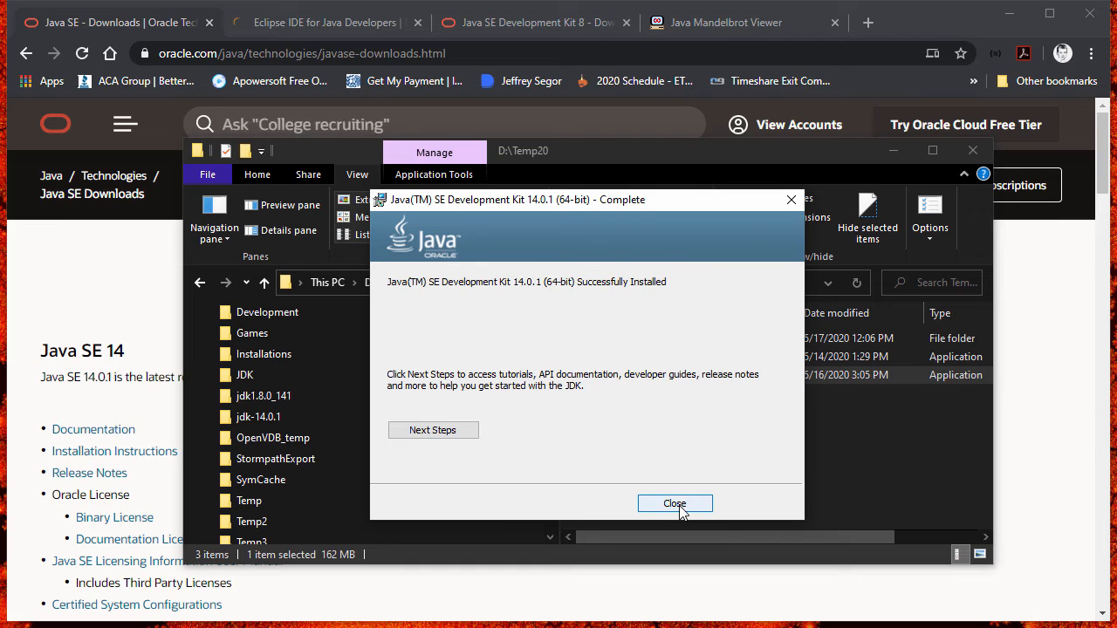
{"action": "left_click", "coordinate": [674, 503]}
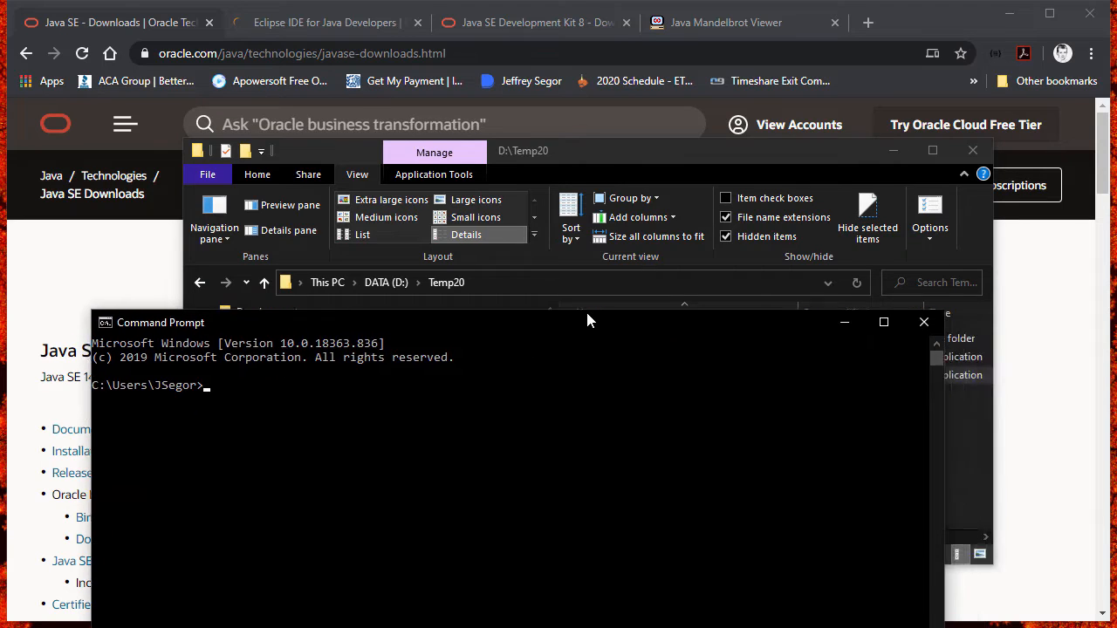
Step: Check the installed Java version in Command Prompt with java -version
{"action": "left_click_drag", "start_coordinate": [585, 309], "coordinate": [661, 234]}
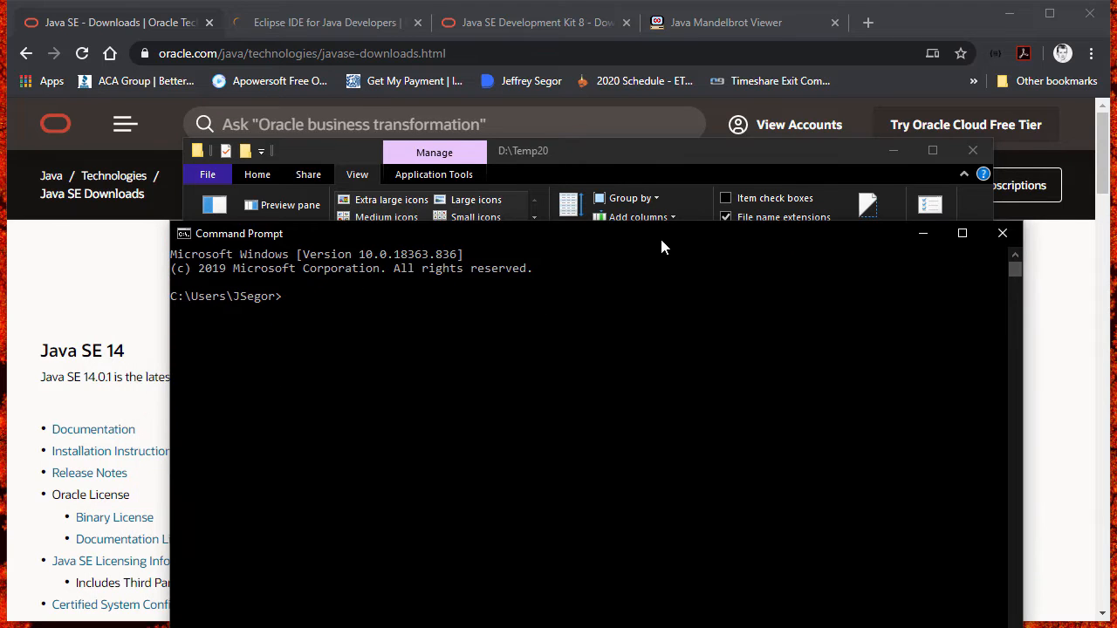
{"action": "type", "text": "java "}
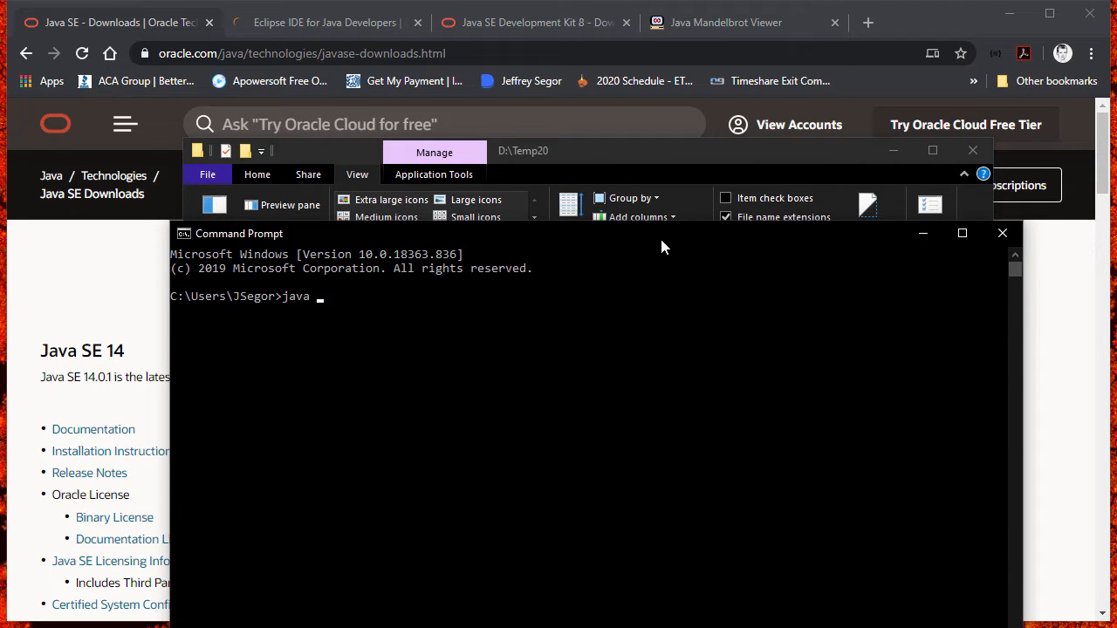
{"action": "type", "text": "-version"}
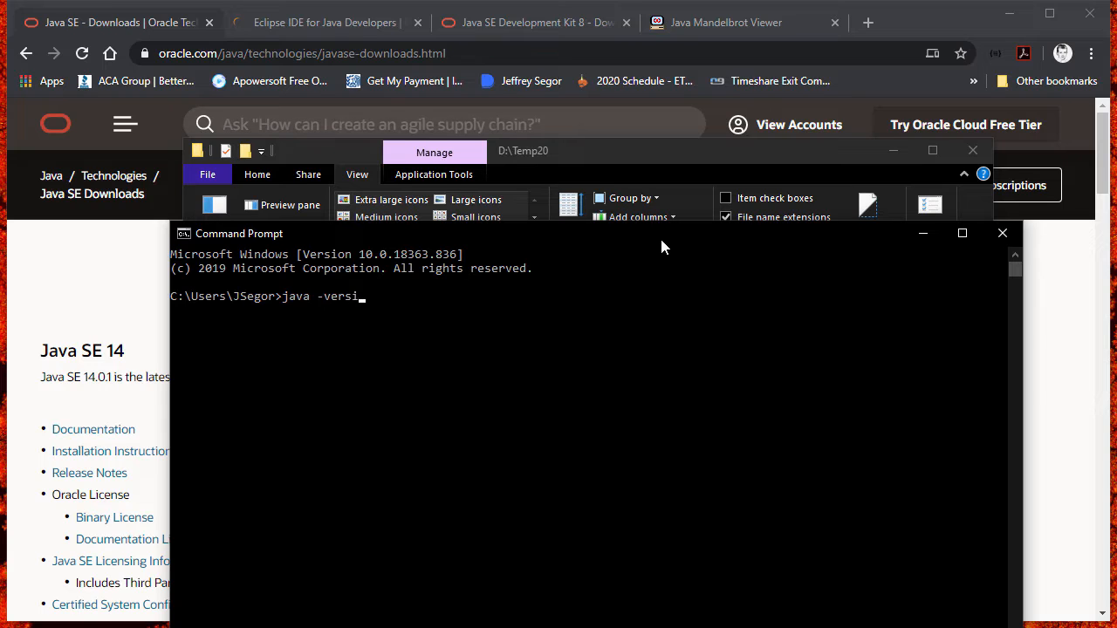
{"action": "key", "text": "Return"}
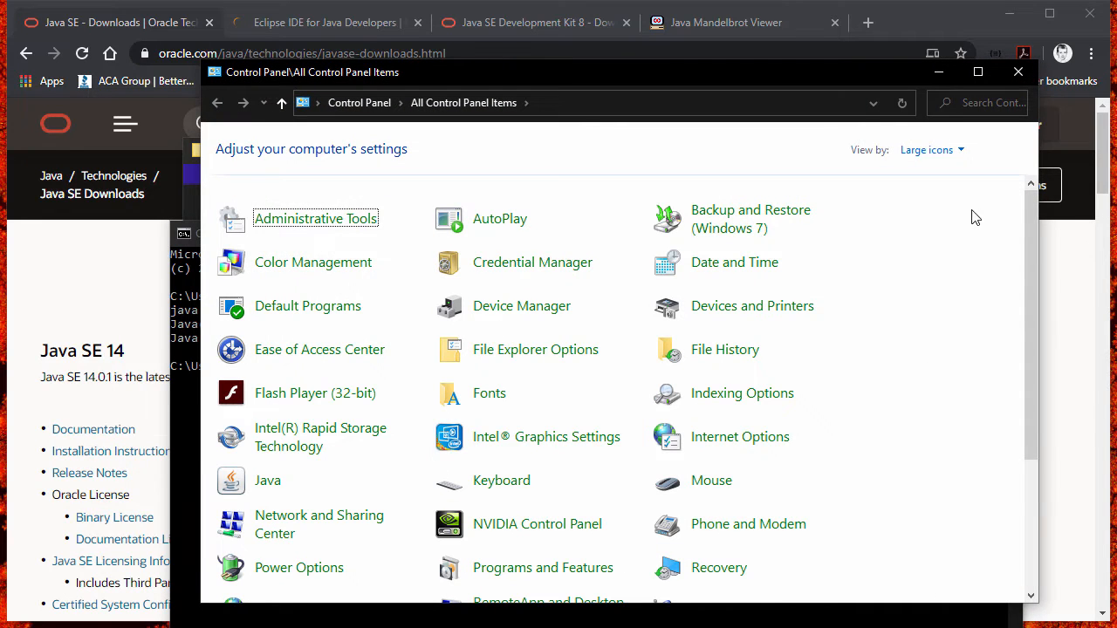
Step: Try placing d:\jdk1.8.0_141\bin above D:\jdk-14.0.1\bin in the Path variable, and restore the JDK 14 entry to first place
{"action": "left_click", "coordinate": [1018, 72]}
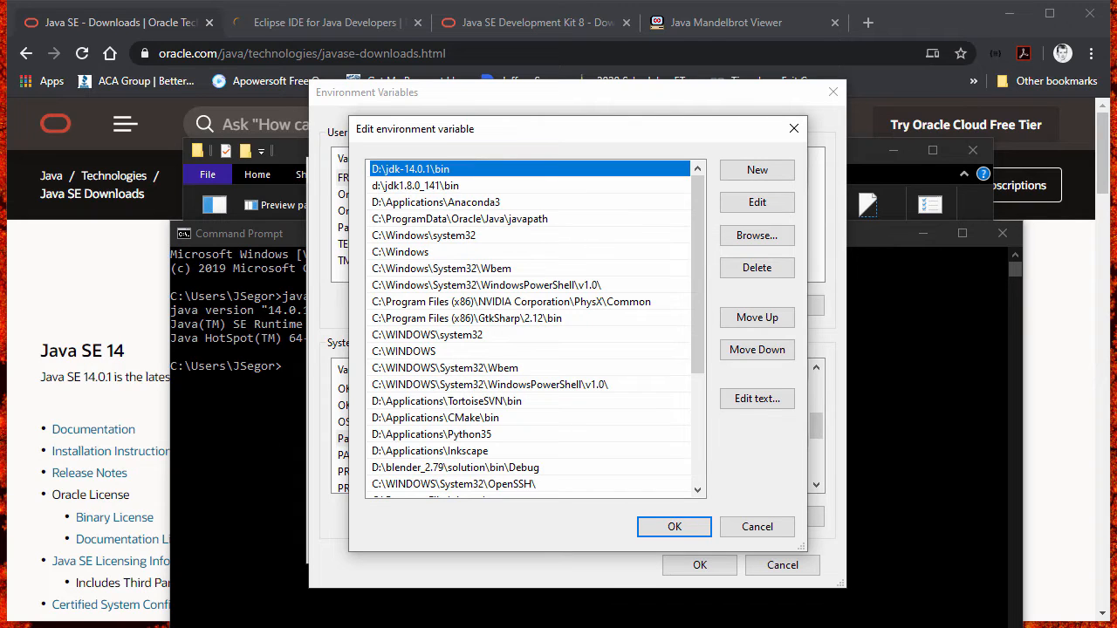
{"action": "left_click", "coordinate": [417, 185]}
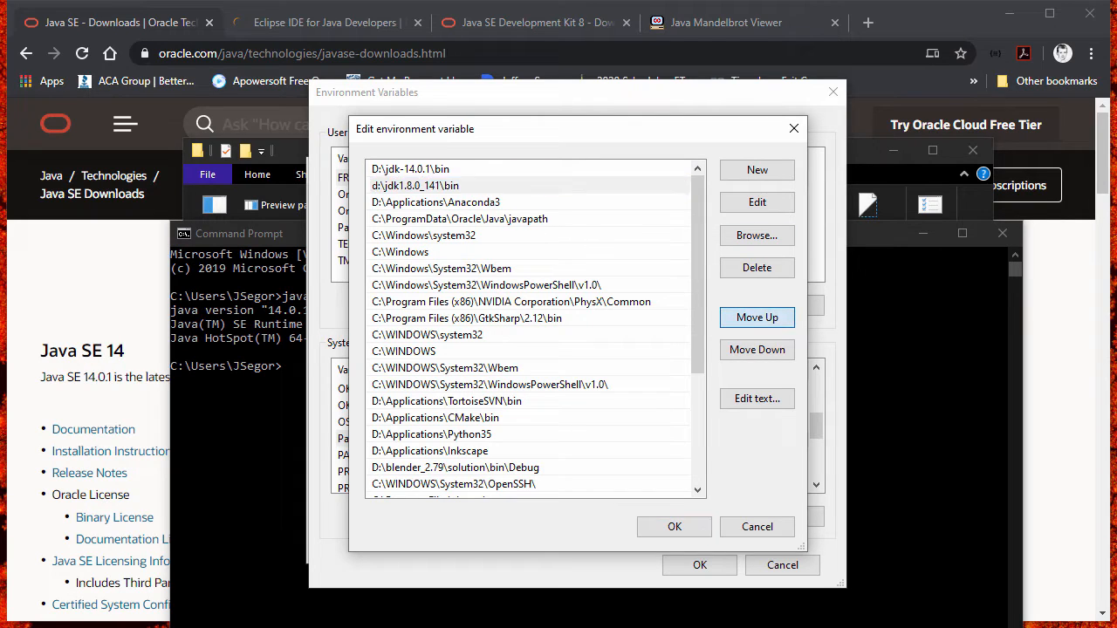
{"action": "left_click", "coordinate": [757, 317]}
{"action": "left_click", "coordinate": [410, 186]}
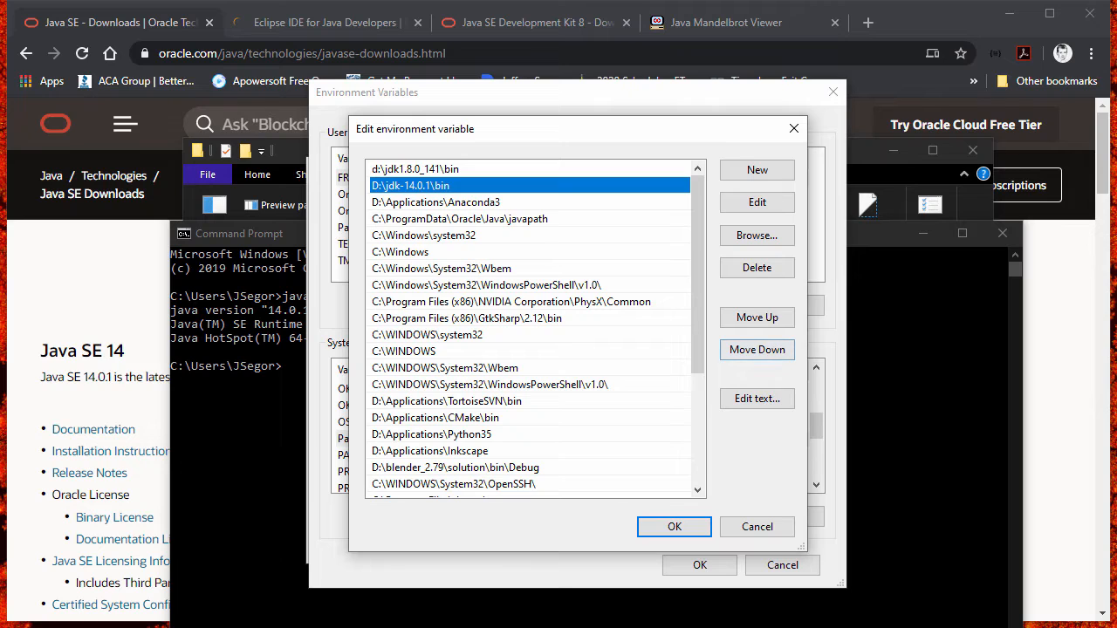
{"action": "left_click", "coordinate": [757, 316]}
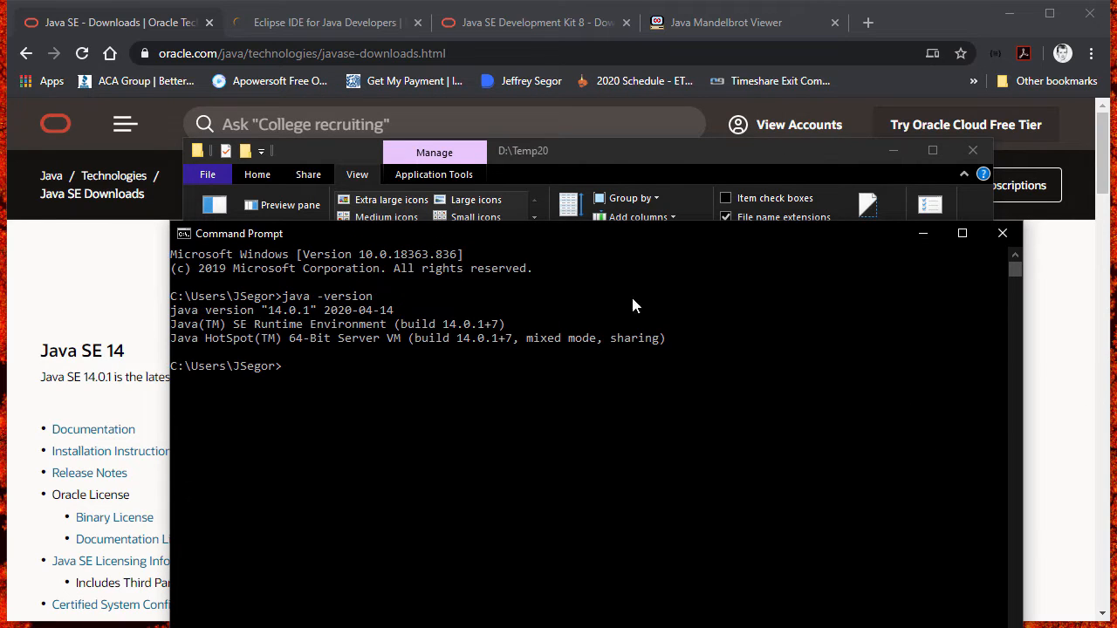
Step: Run eclipse-inst-win64.exe from D:\Temp20 and choose the Eclipse IDE for Java Developers package
{"action": "left_click", "coordinate": [316, 24]}
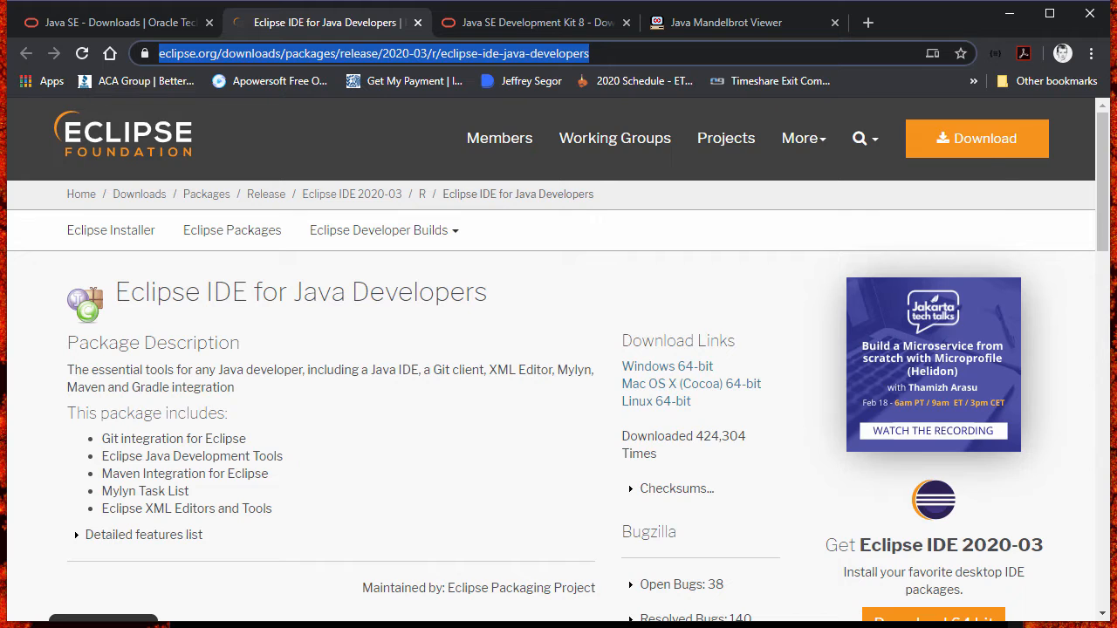
{"action": "key", "text": "alt+Tab"}
{"action": "left_click", "coordinate": [656, 356]}
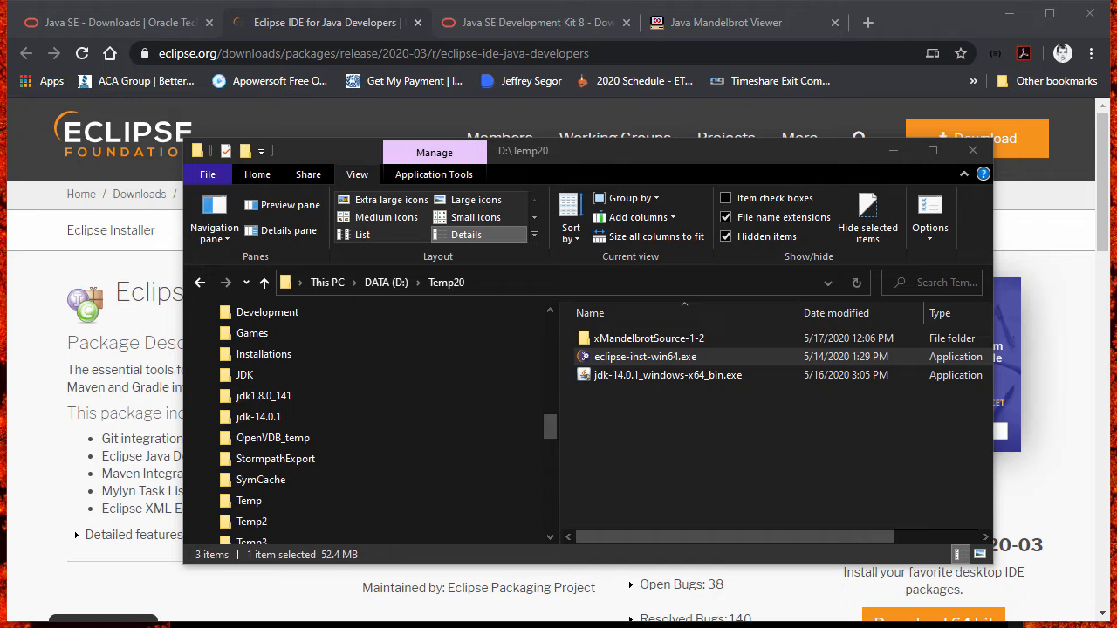
{"action": "left_click_drag", "start_coordinate": [1116, 179], "coordinate": [646, 64]}
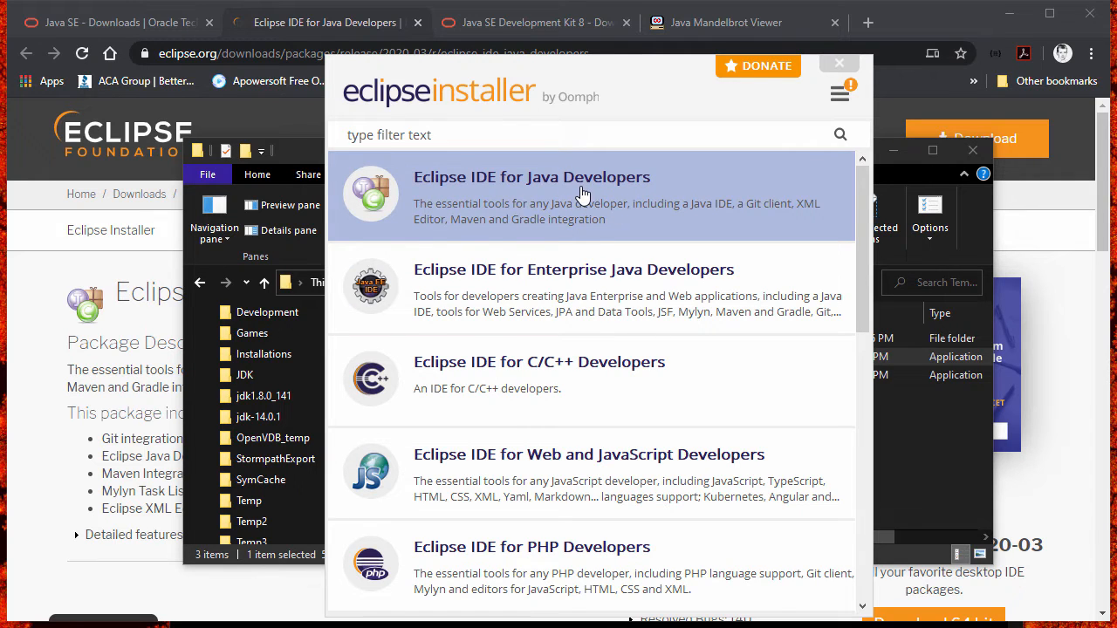
{"action": "left_click", "coordinate": [579, 187]}
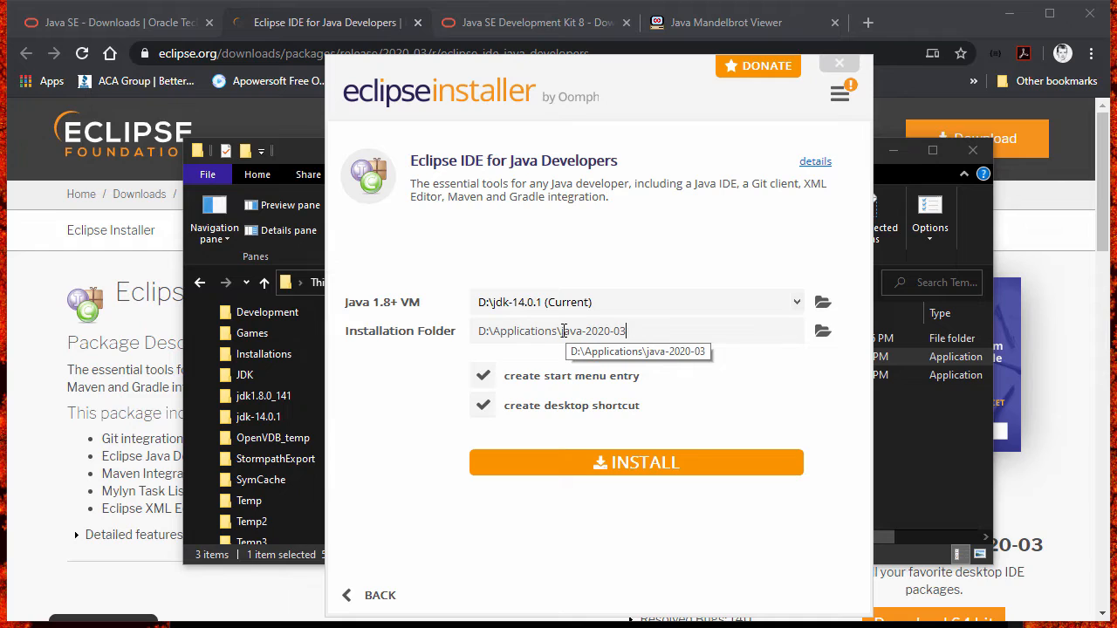
Step: Install Eclipse into D:\Applications\Eclipse with the start menu entry and desktop shortcut enabled, and launch it
{"action": "left_click_drag", "start_coordinate": [561, 332], "coordinate": [701, 325]}
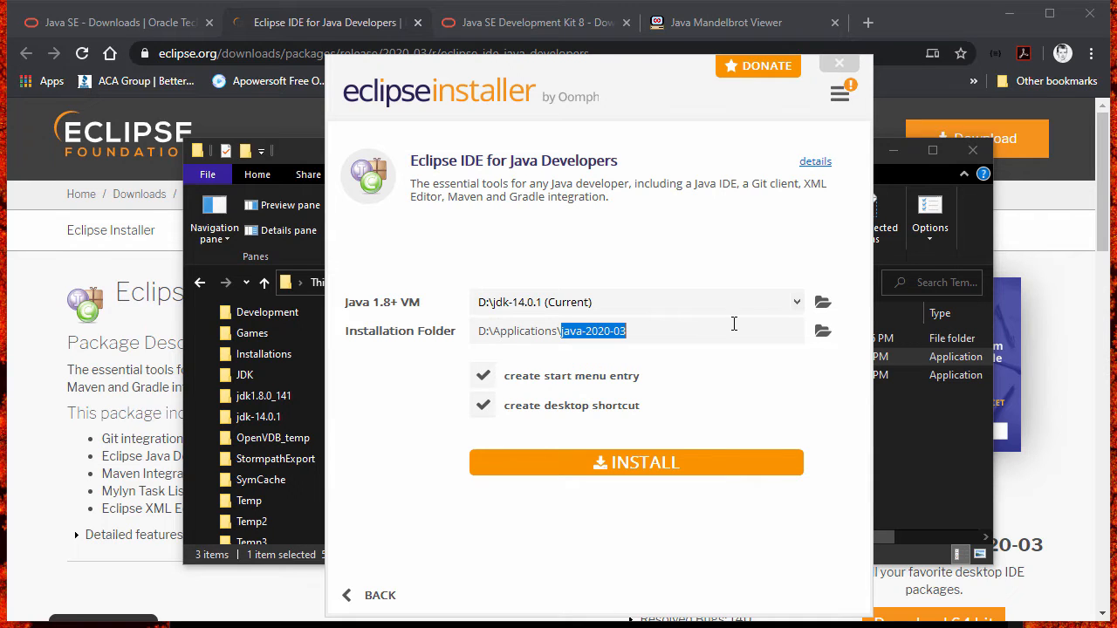
{"action": "type", "text": "Eclipse"}
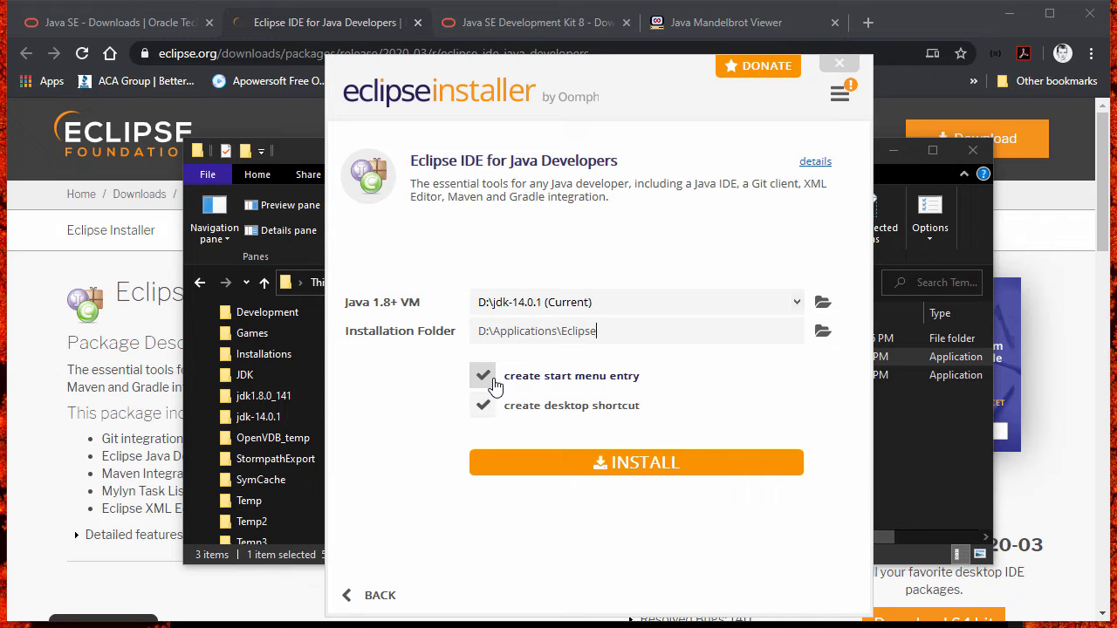
{"action": "left_click", "coordinate": [608, 469]}
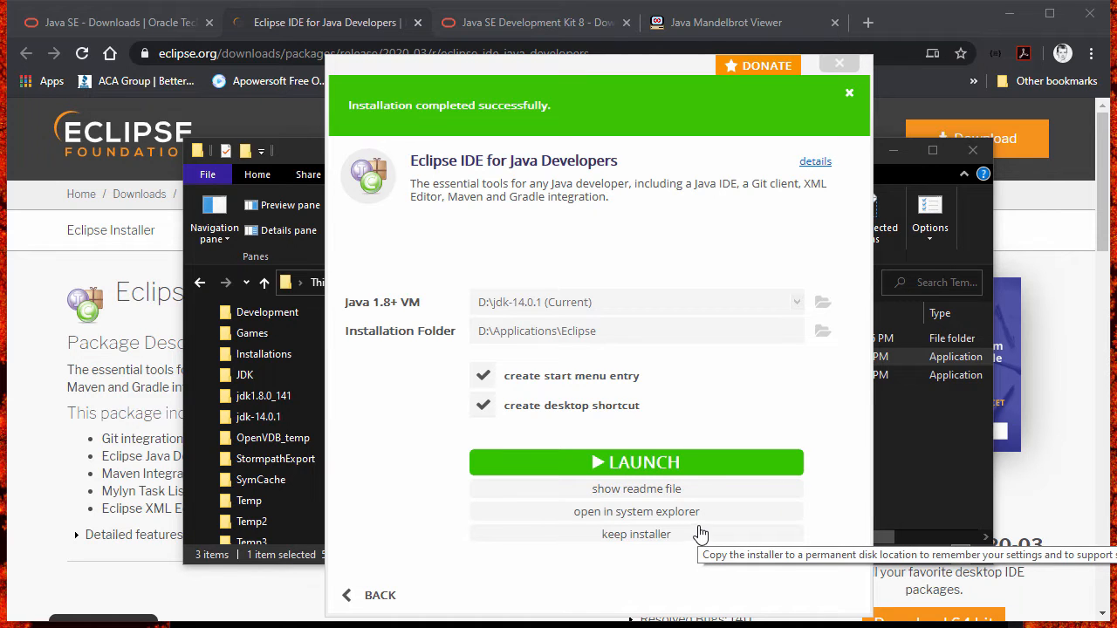
{"action": "left_click", "coordinate": [678, 470]}
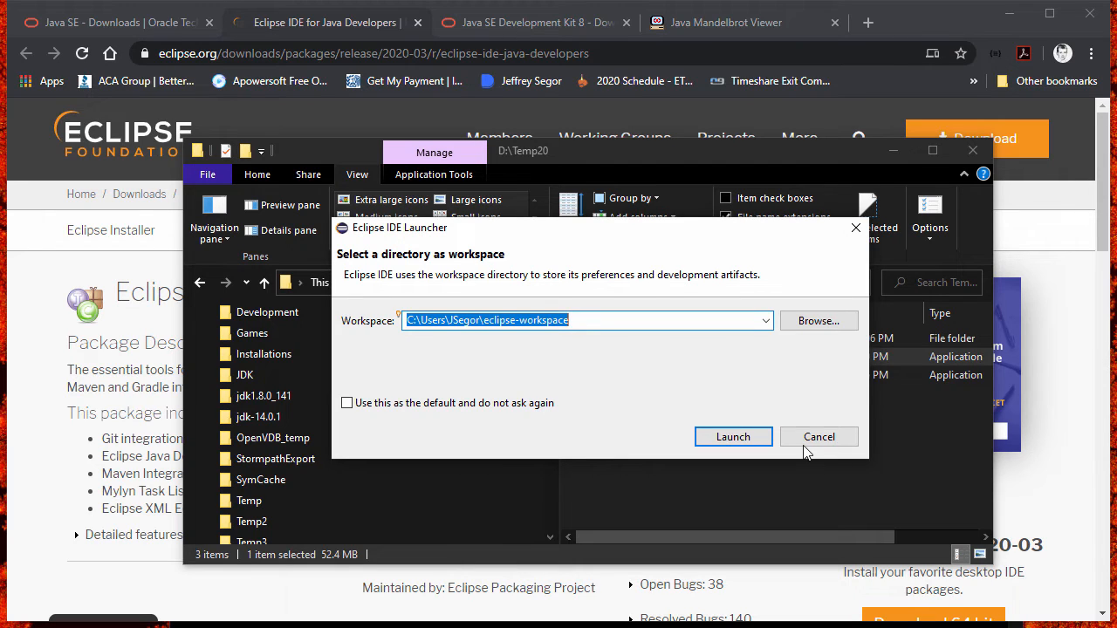
{"action": "left_click", "coordinate": [768, 321]}
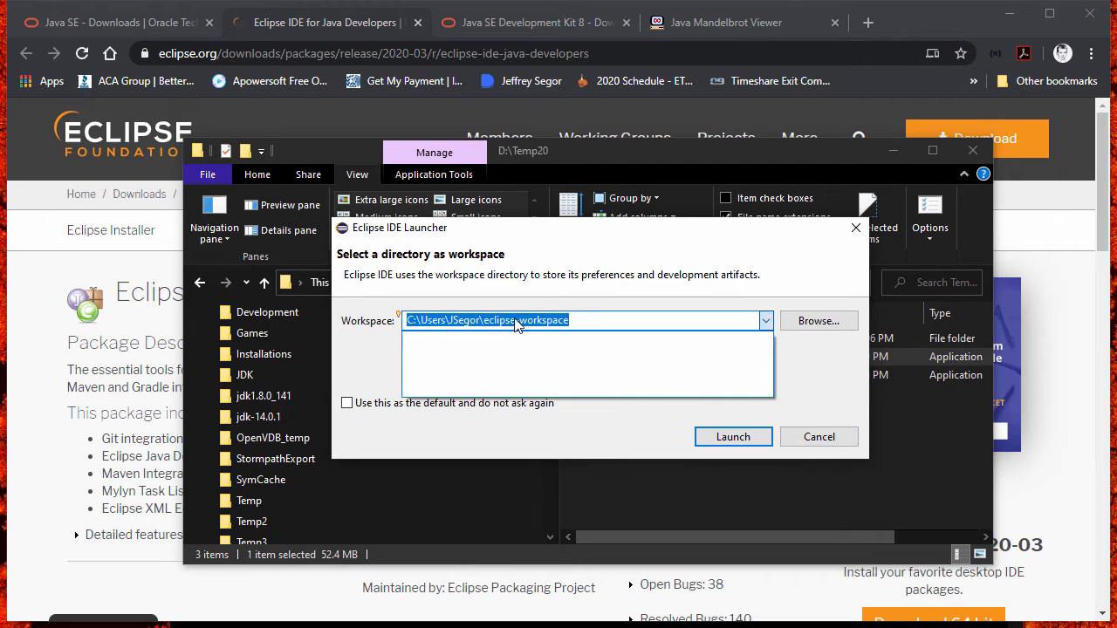
{"action": "left_click", "coordinate": [822, 402]}
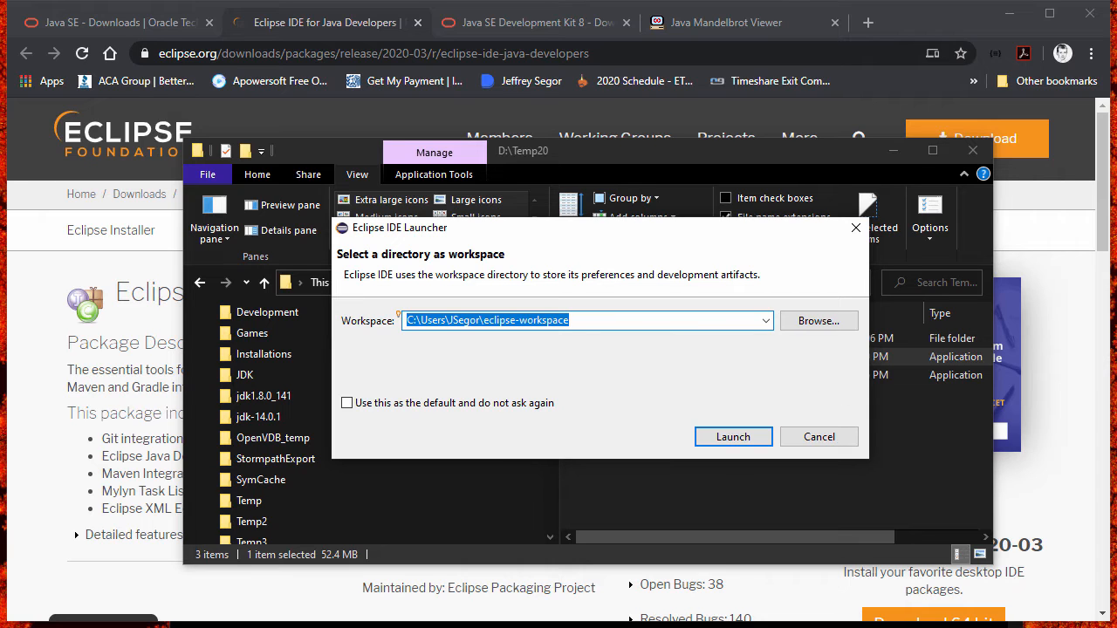
{"action": "key", "text": "alt+Tab"}
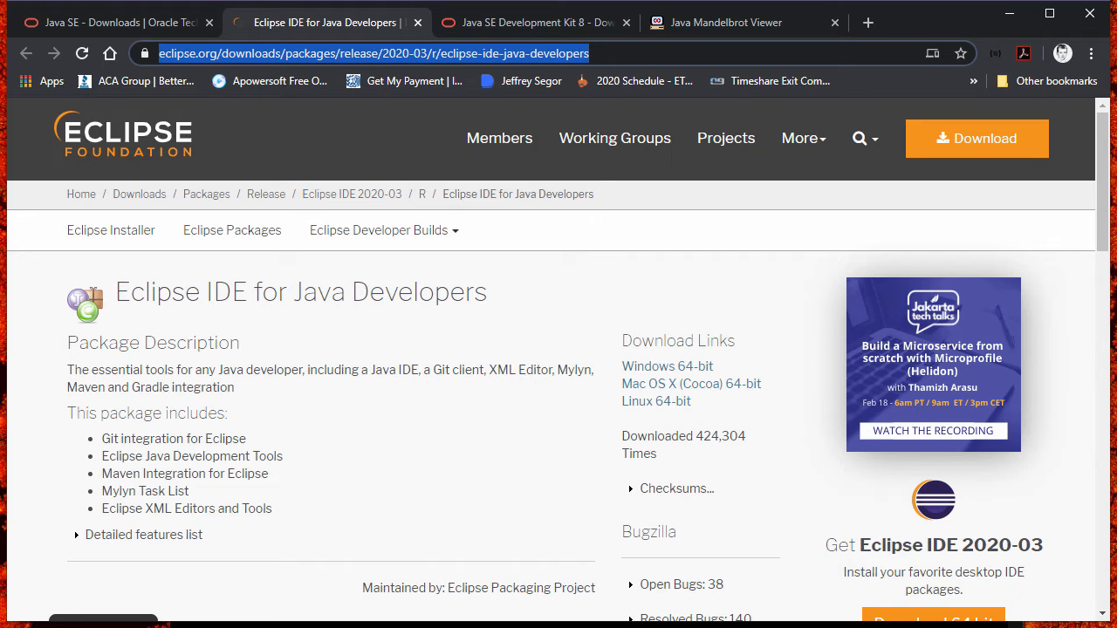
{"action": "key", "text": "alt+Tab"}
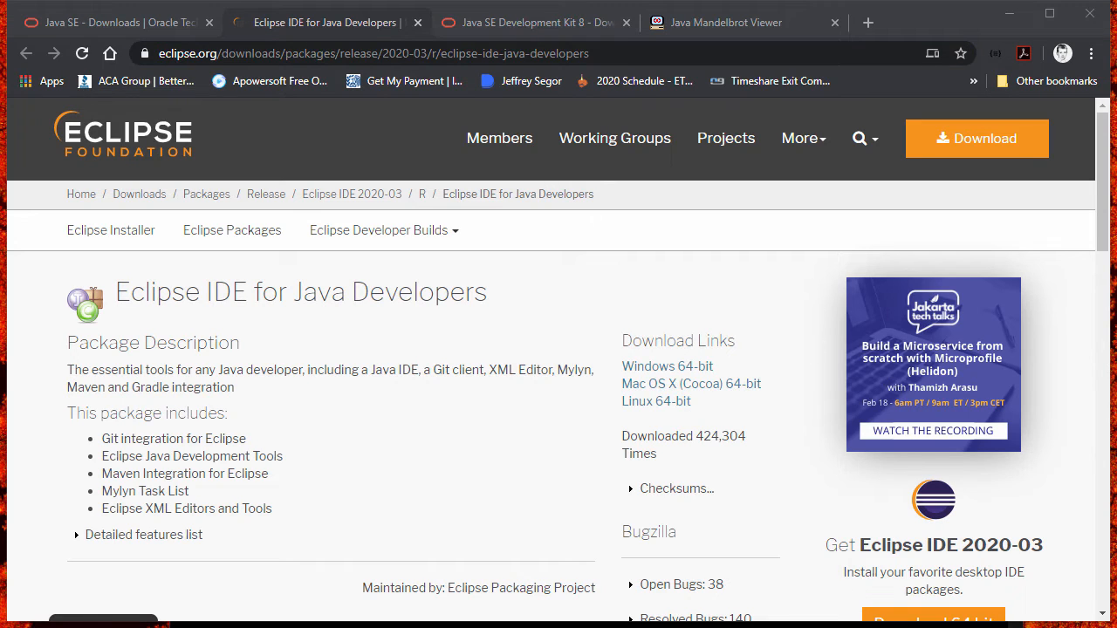
Step: Switch to File Explorer and create a new folder named demo in D:\Temp20
{"action": "key", "text": "alt+Tab"}
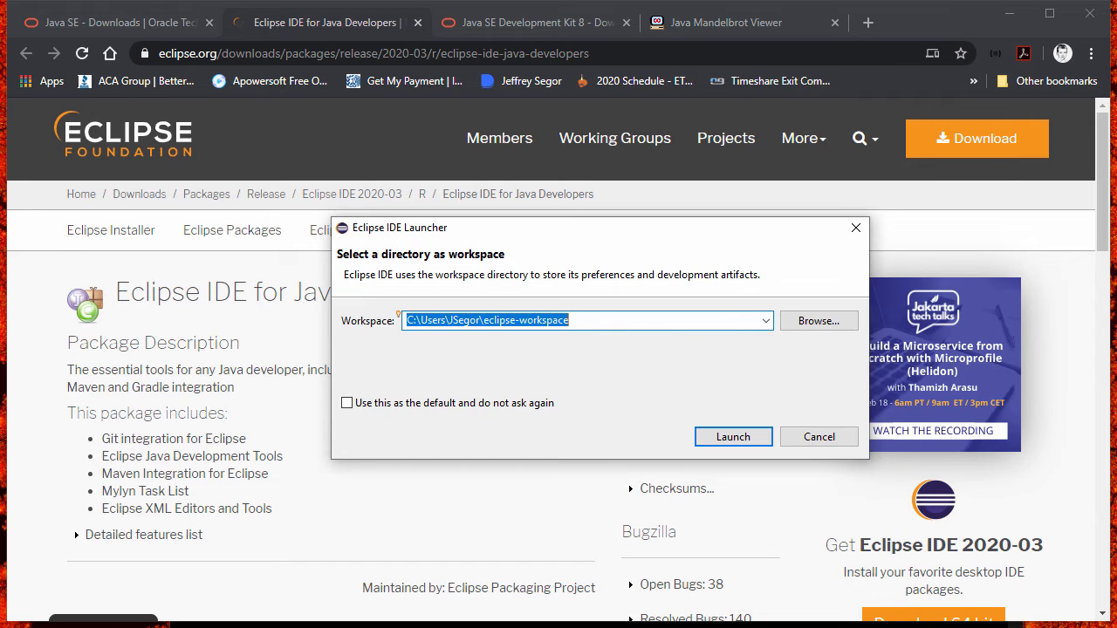
{"action": "key", "text": "alt+Tab"}
{"action": "right_click", "coordinate": [610, 430]}
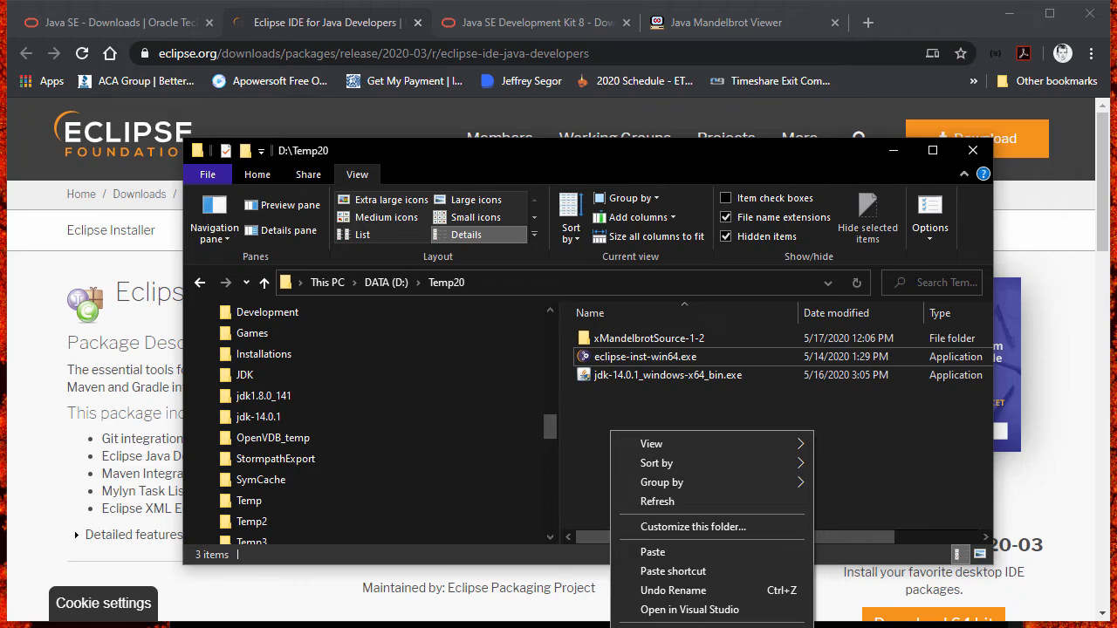
{"action": "mouse_move", "coordinate": [681, 625]}
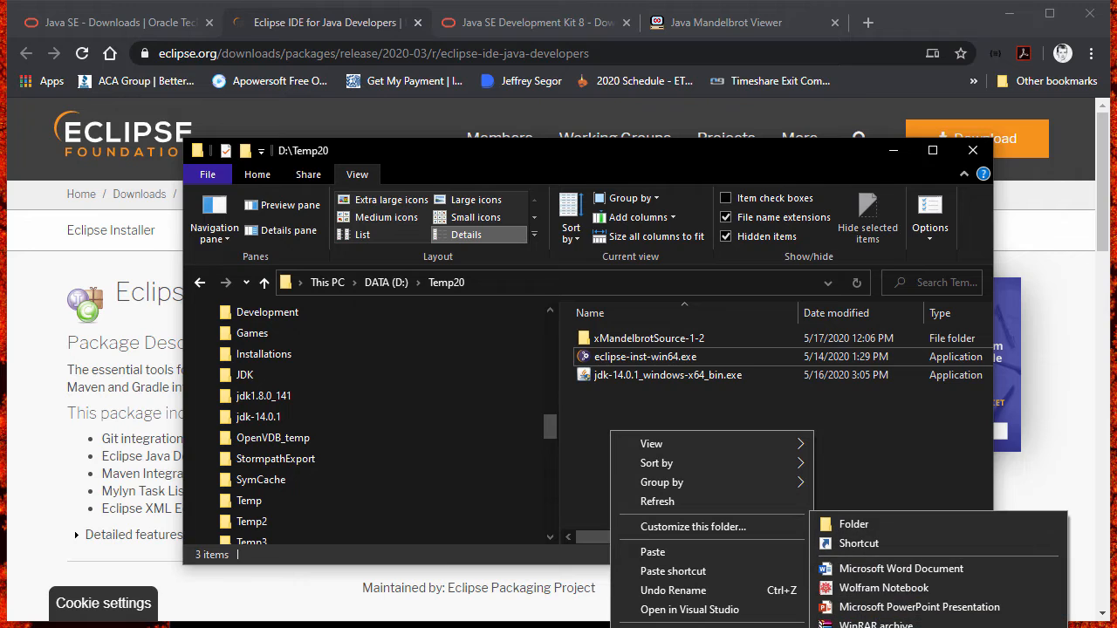
{"action": "left_click", "coordinate": [876, 528]}
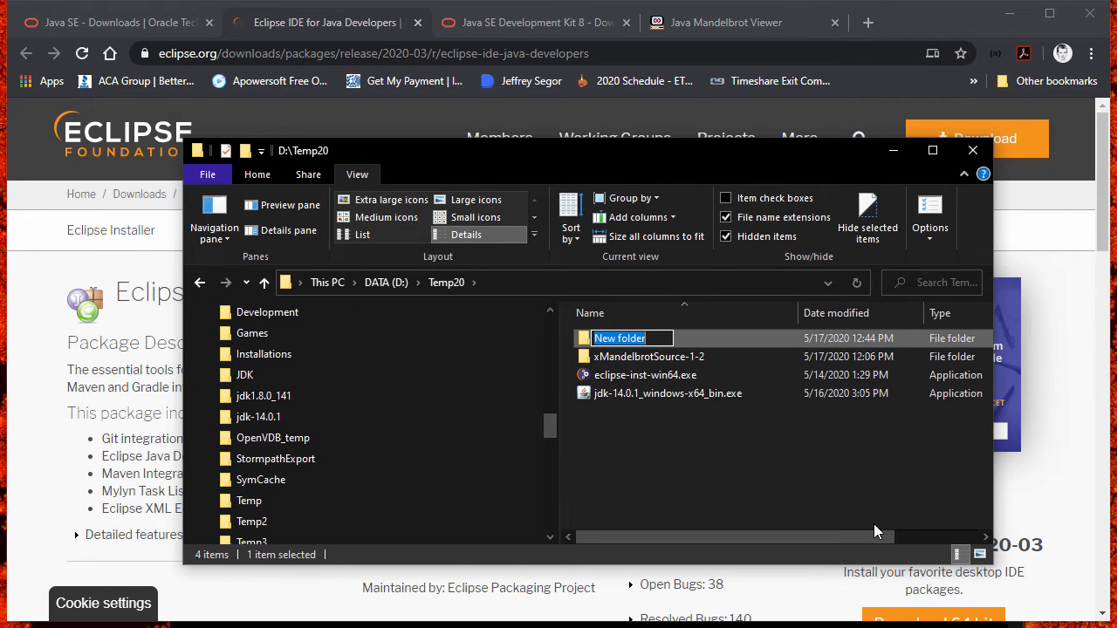
{"action": "type", "text": "demo"}
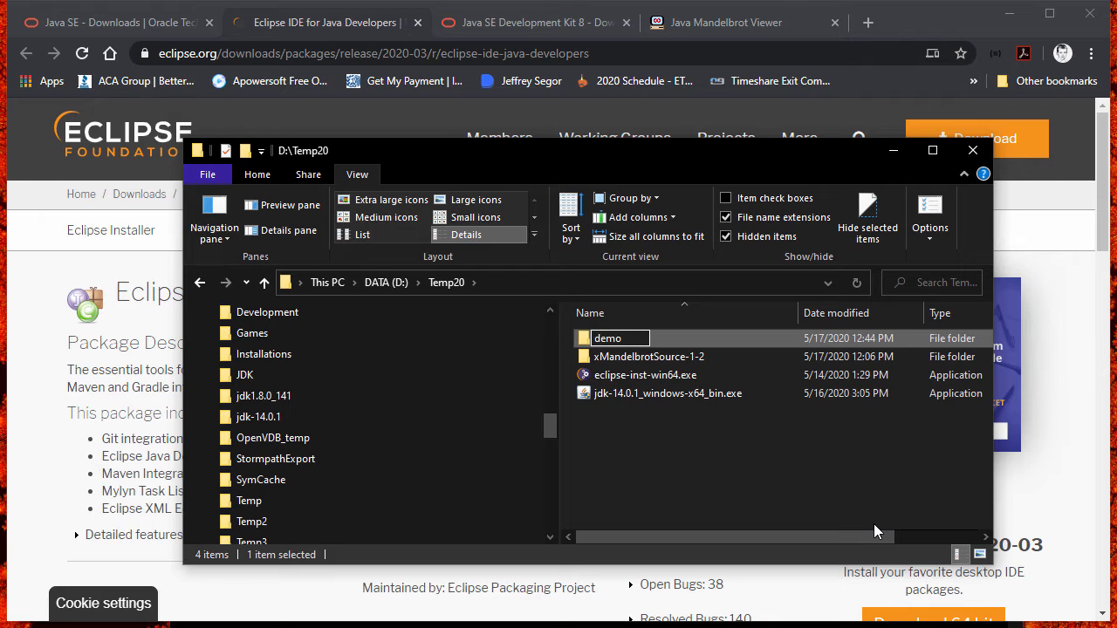
{"action": "key", "text": "Return"}
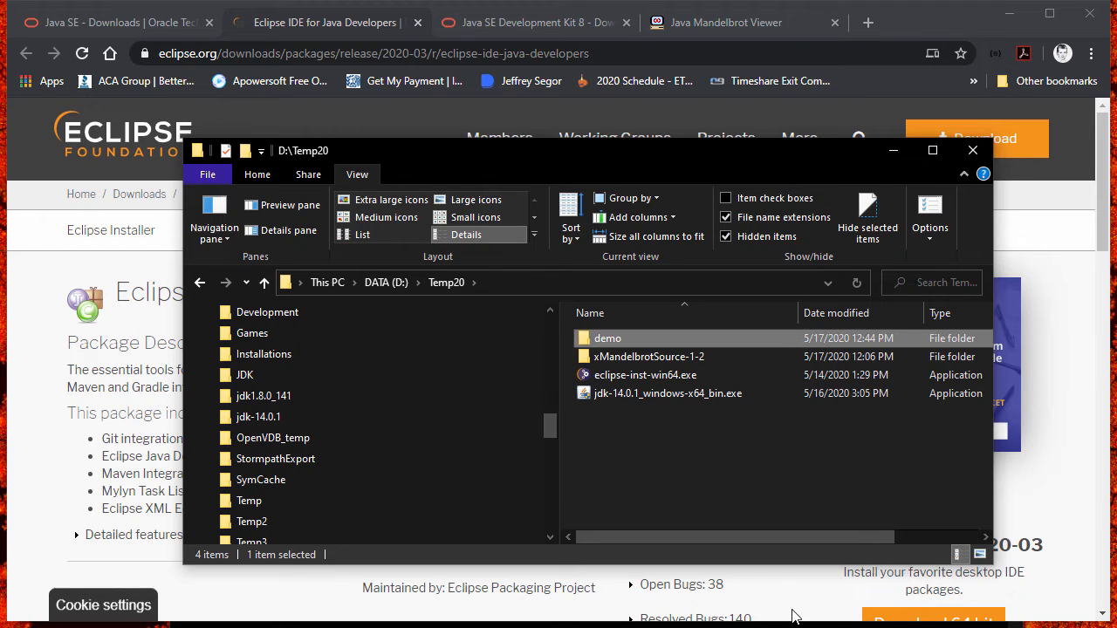
{"action": "left_click", "coordinate": [890, 155]}
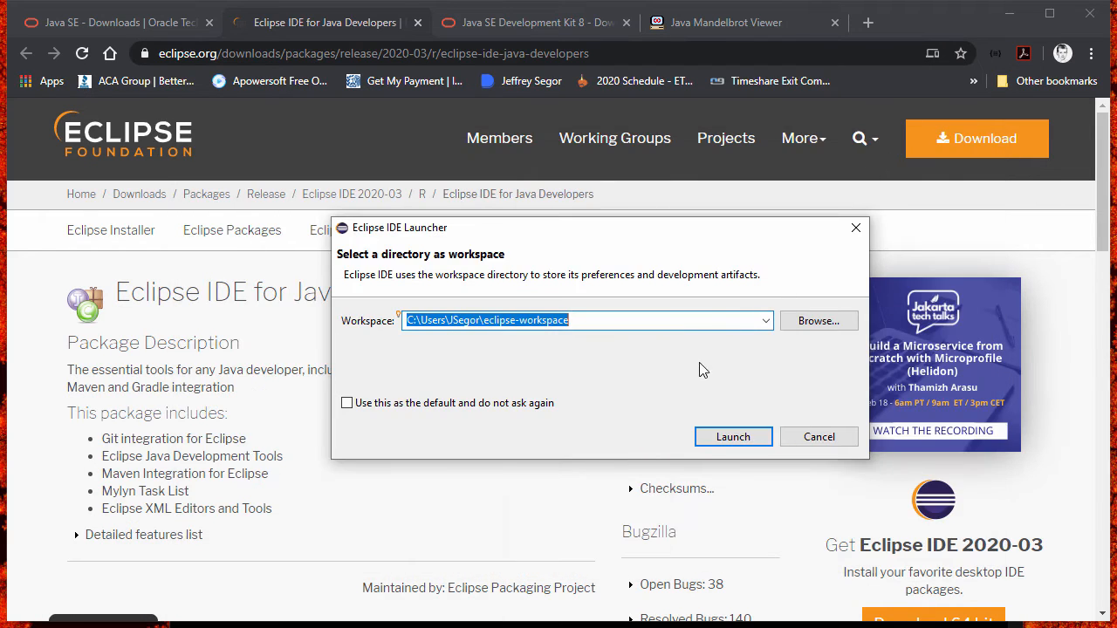
Step: Choose D:\Temp20\demo as the workspace directory in the Eclipse IDE Launcher and launch Eclipse
{"action": "left_click", "coordinate": [818, 323]}
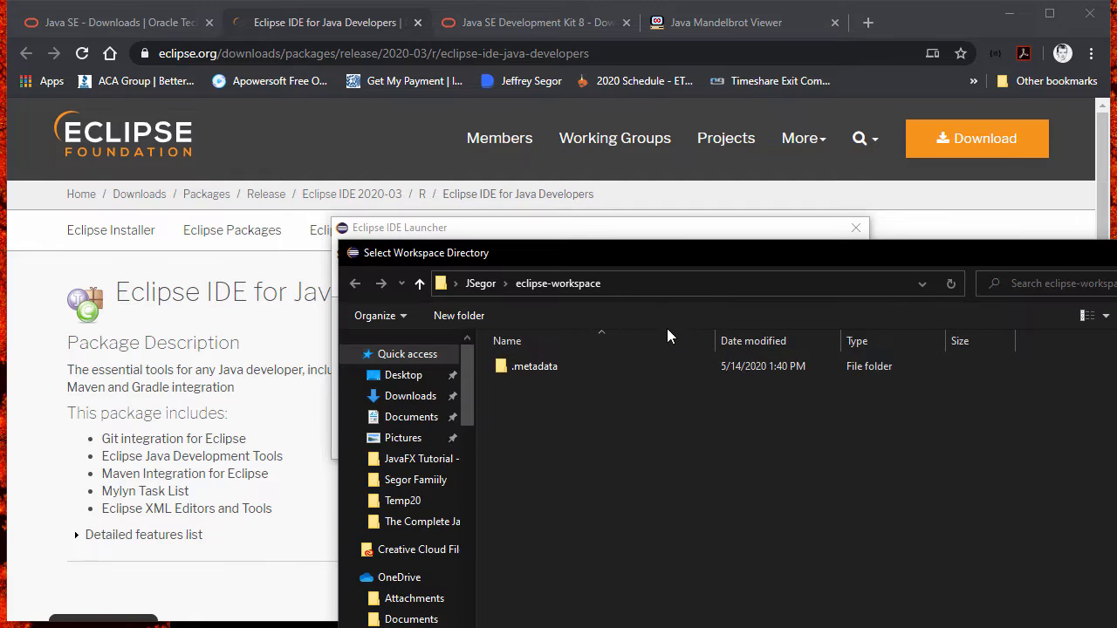
{"action": "scroll", "coordinate": [410, 585], "scroll_direction": "down", "scroll_amount": 3}
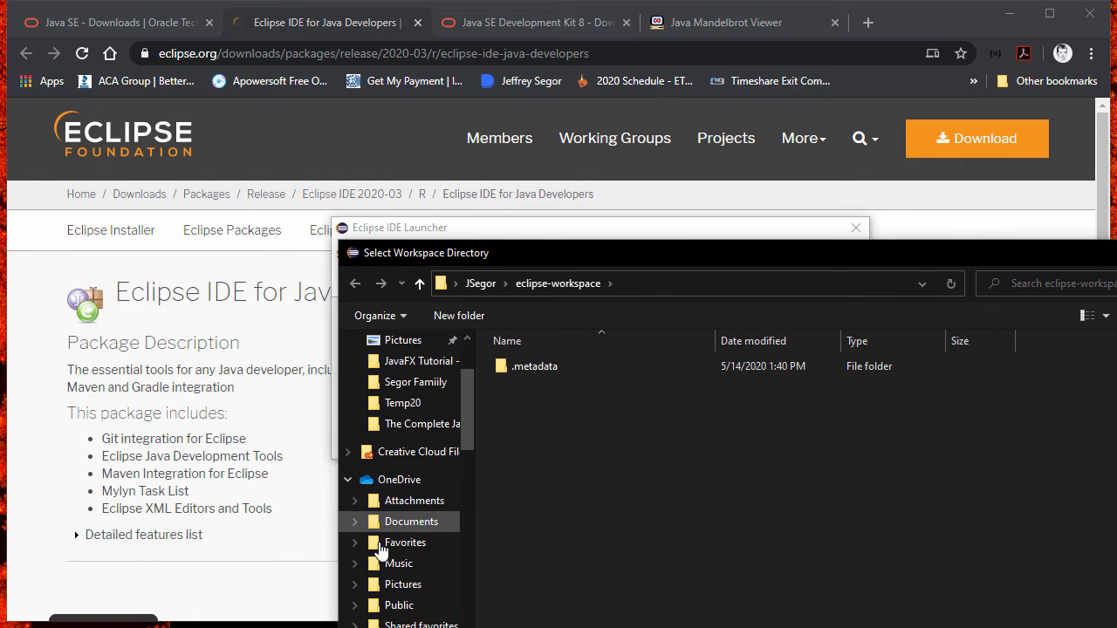
{"action": "scroll", "coordinate": [388, 515], "scroll_direction": "down", "scroll_amount": 1}
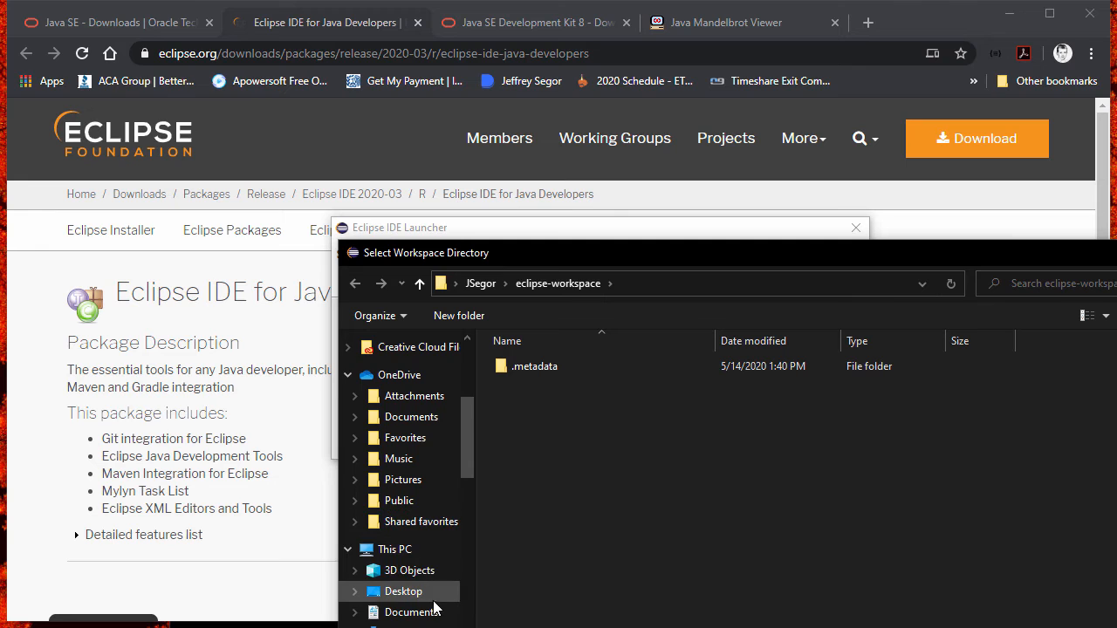
{"action": "scroll", "coordinate": [419, 580], "scroll_direction": "down", "scroll_amount": 1}
{"action": "scroll", "coordinate": [424, 575], "scroll_direction": "up", "scroll_amount": 2}
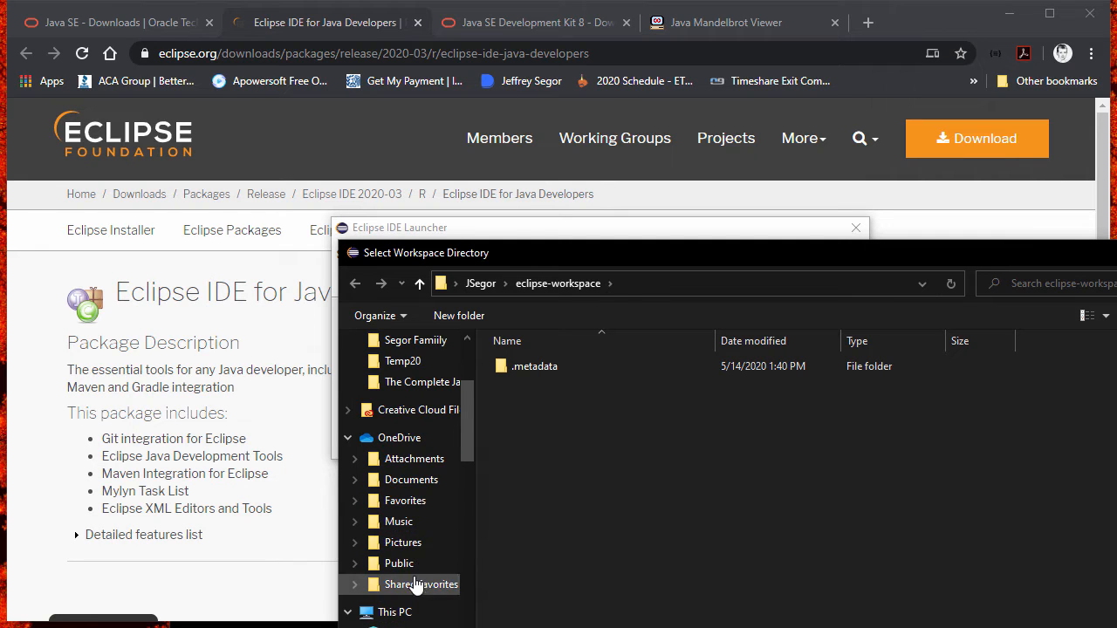
{"action": "scroll", "coordinate": [424, 547], "scroll_direction": "down", "scroll_amount": 3}
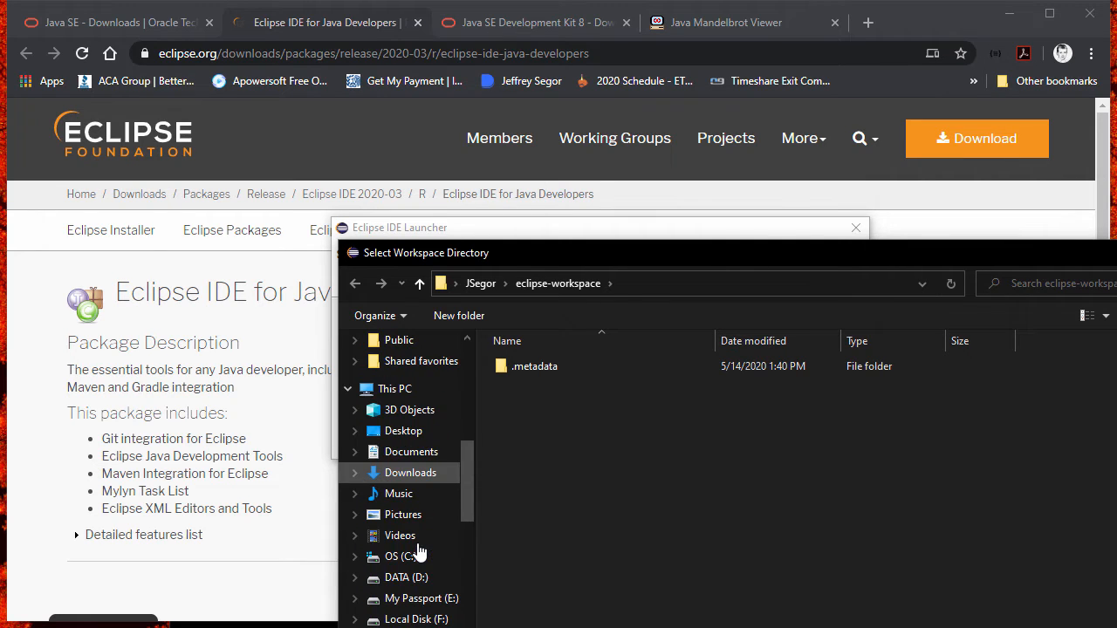
{"action": "left_click", "coordinate": [405, 577]}
{"action": "scroll", "coordinate": [637, 542], "scroll_direction": "down", "scroll_amount": 12}
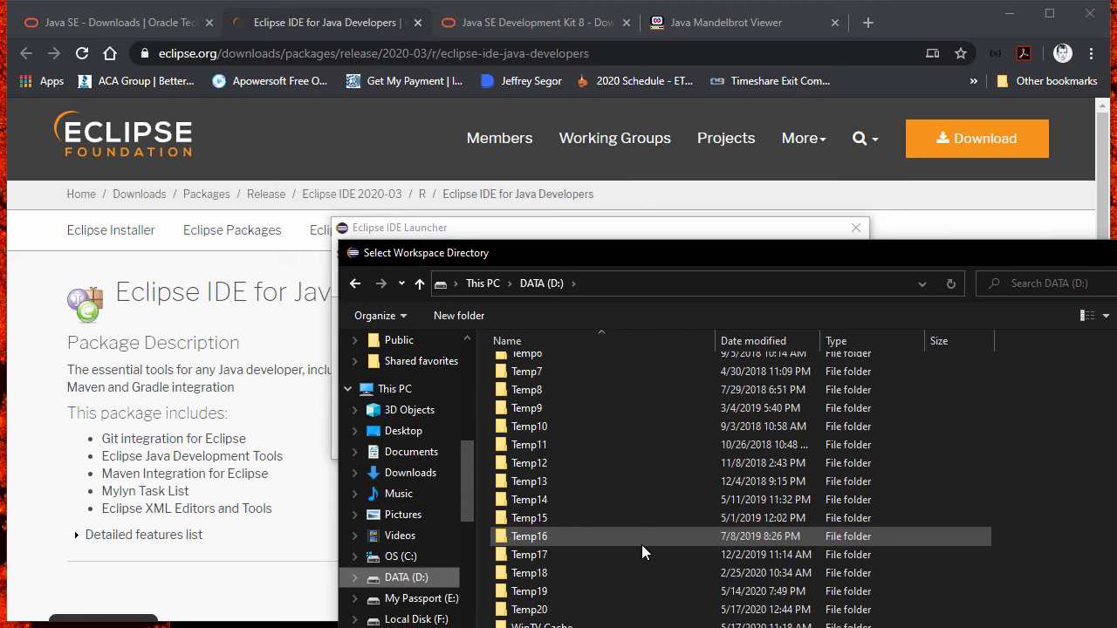
{"action": "double_click", "coordinate": [534, 610]}
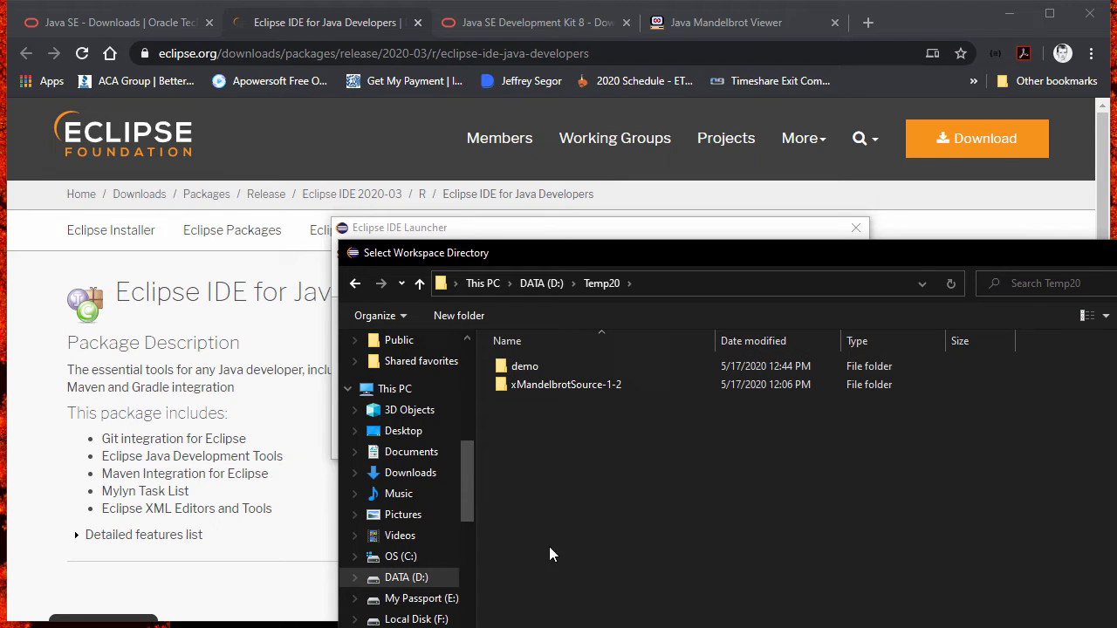
{"action": "double_click", "coordinate": [531, 368]}
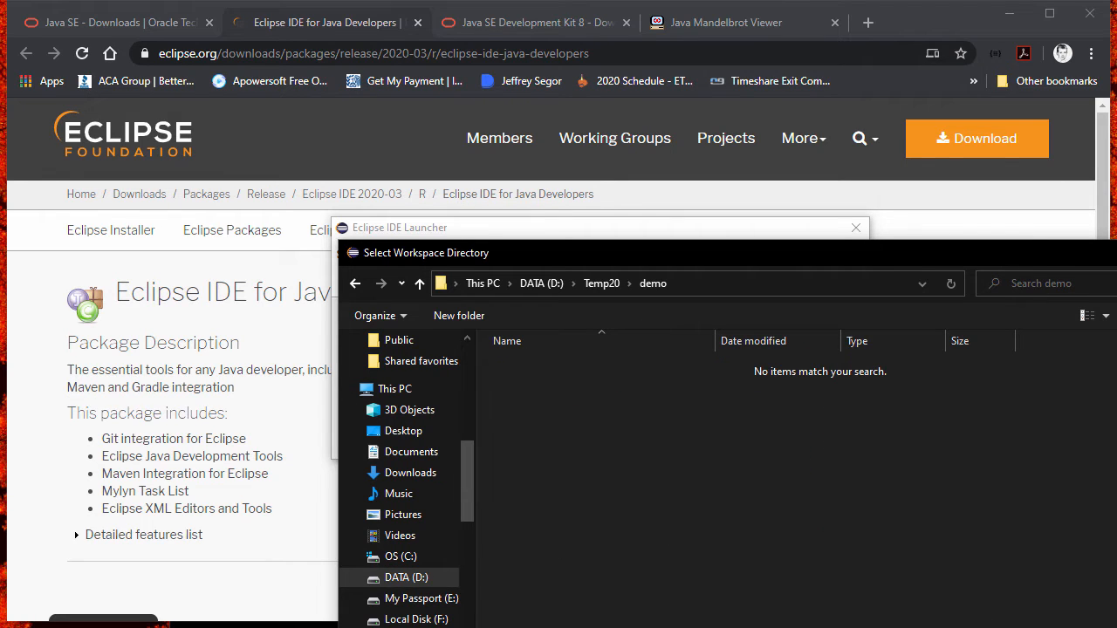
{"action": "key", "text": "Return"}
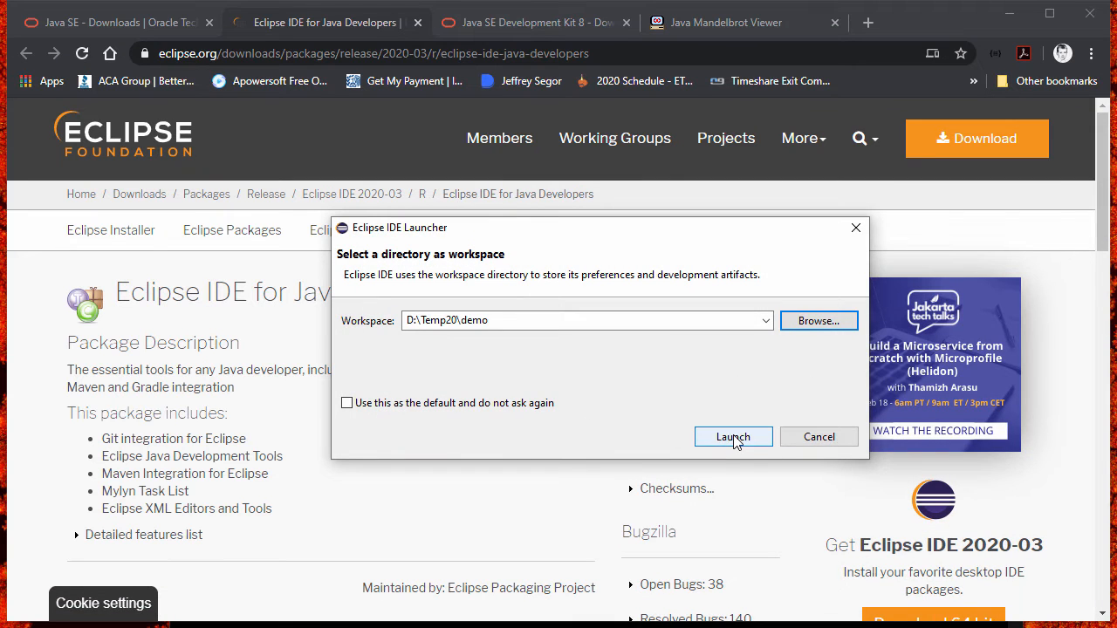
{"action": "left_click", "coordinate": [733, 438]}
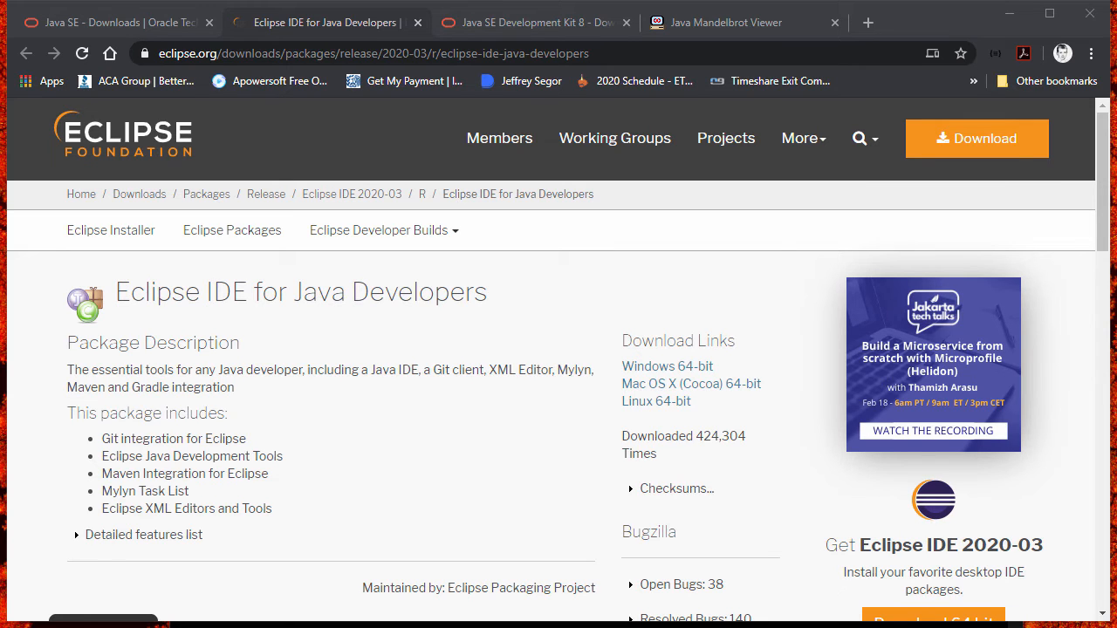
Step: Bring up the Eclipse IDE, go from the Welcome page to the workbench, and widen its window on both sides
{"action": "key", "text": "alt+Tab"}
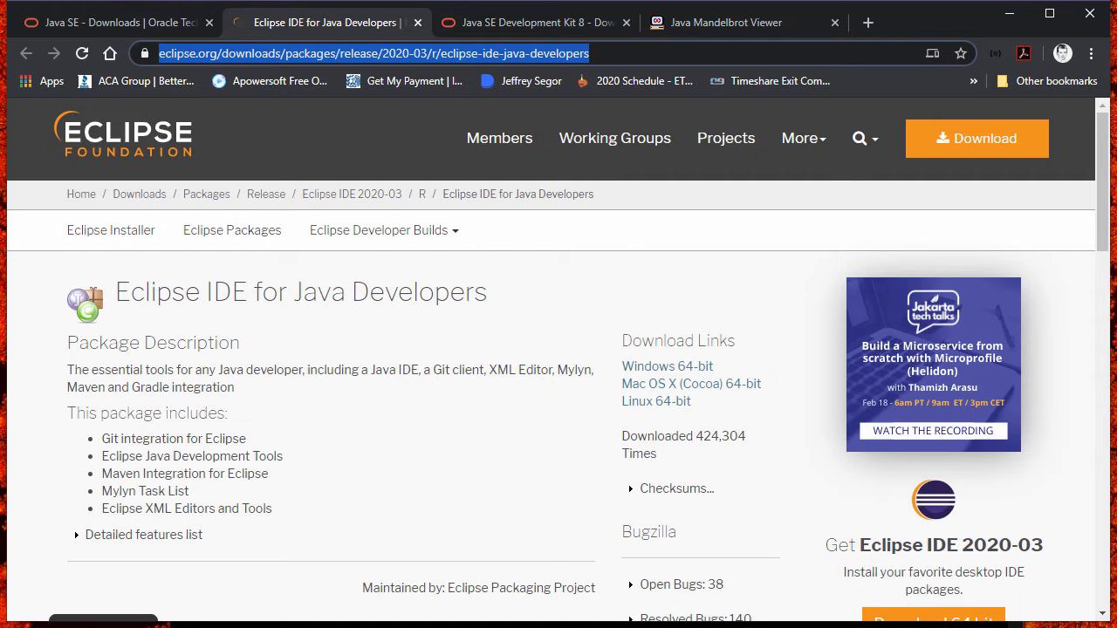
{"action": "key", "text": "alt+Tab"}
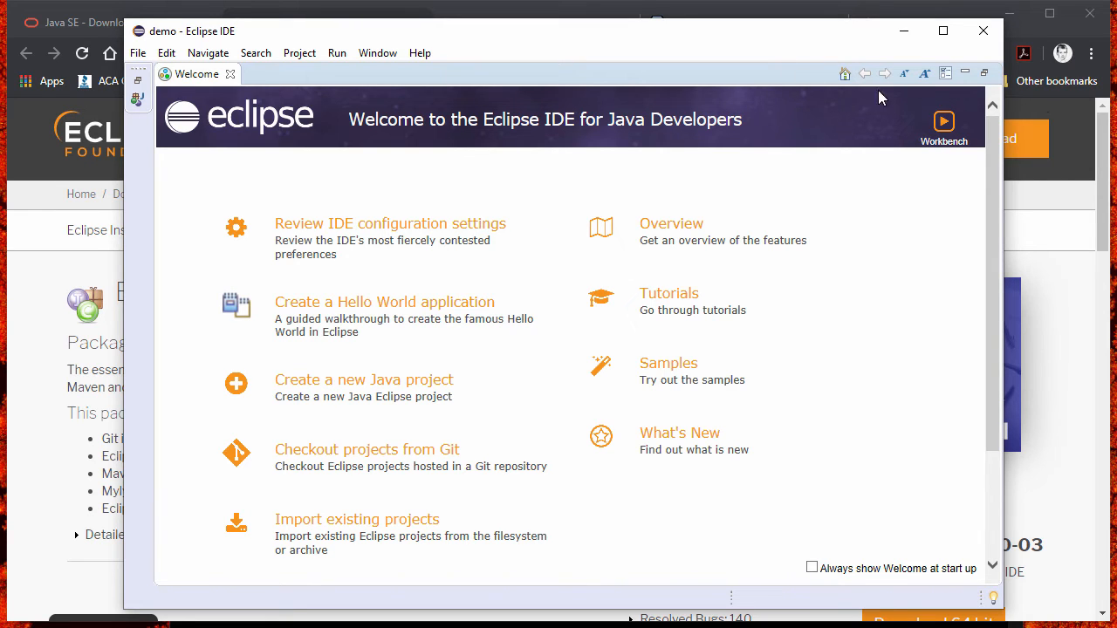
{"action": "left_click", "coordinate": [943, 123]}
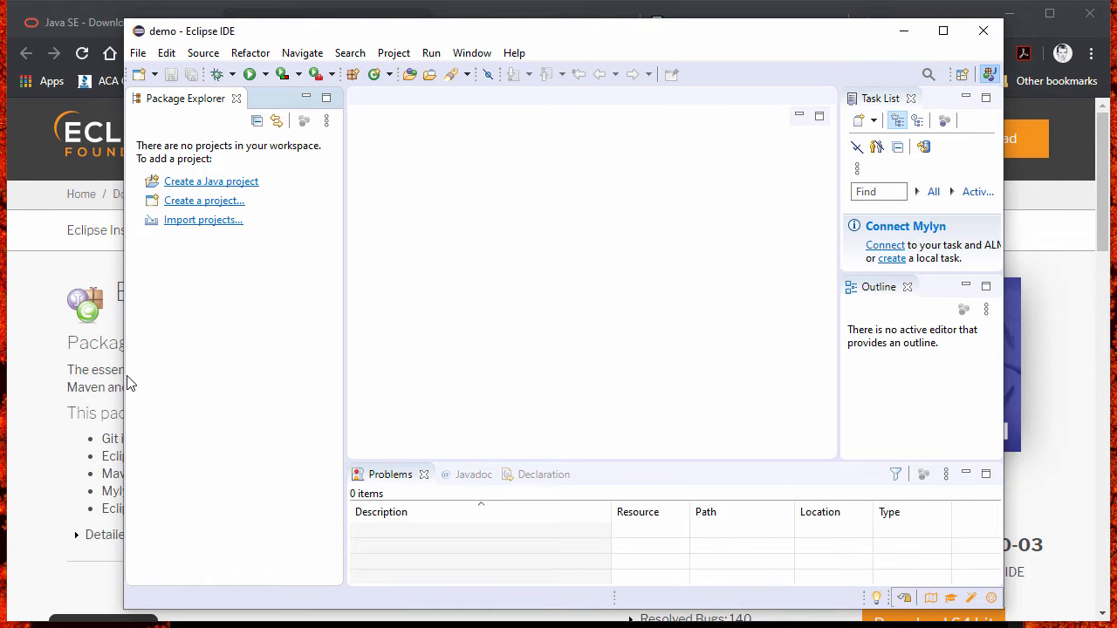
{"action": "left_click_drag", "start_coordinate": [121, 380], "coordinate": [42, 379]}
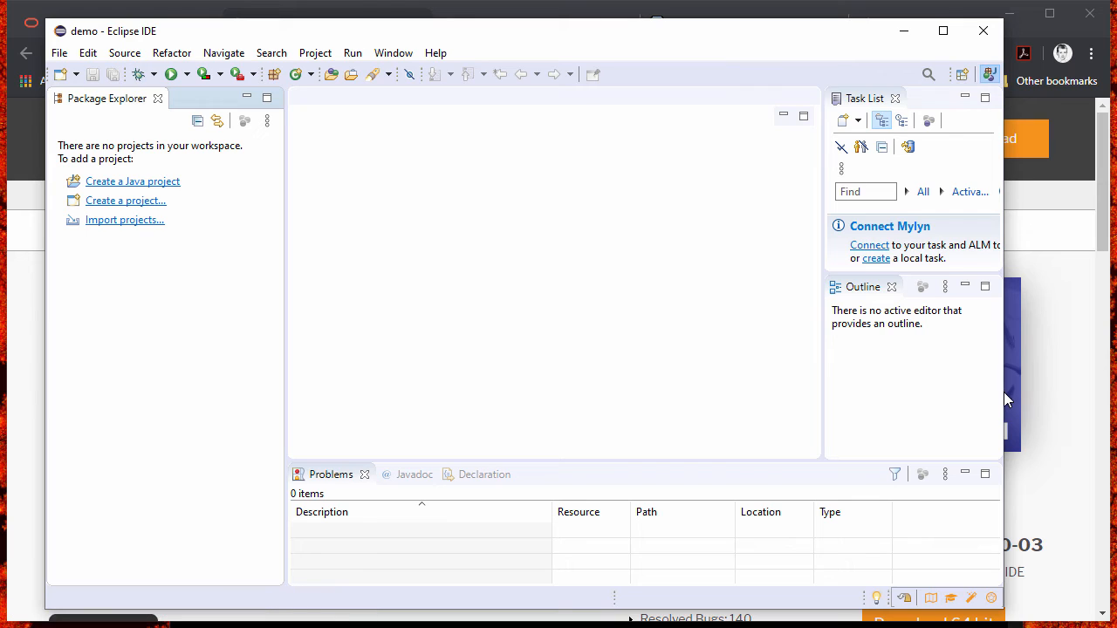
{"action": "left_click_drag", "start_coordinate": [1003, 394], "coordinate": [1063, 395]}
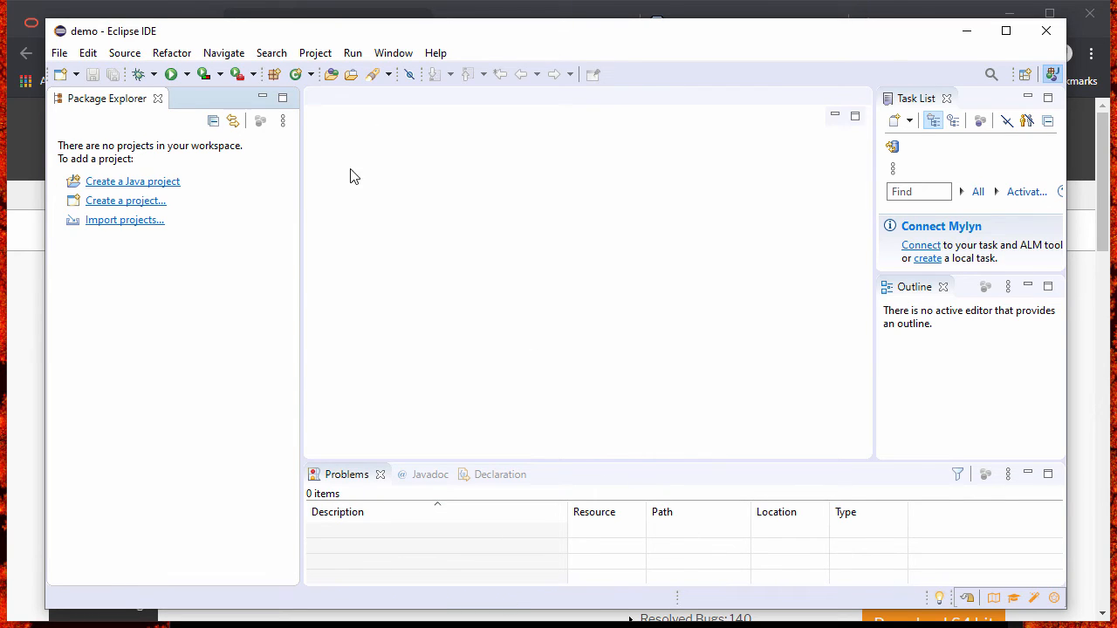
Step: Check the Installed JREs in Eclipse's Java preferences, widening the dialog to see the whole page, and dismiss it without applying changes
{"action": "left_click", "coordinate": [410, 51]}
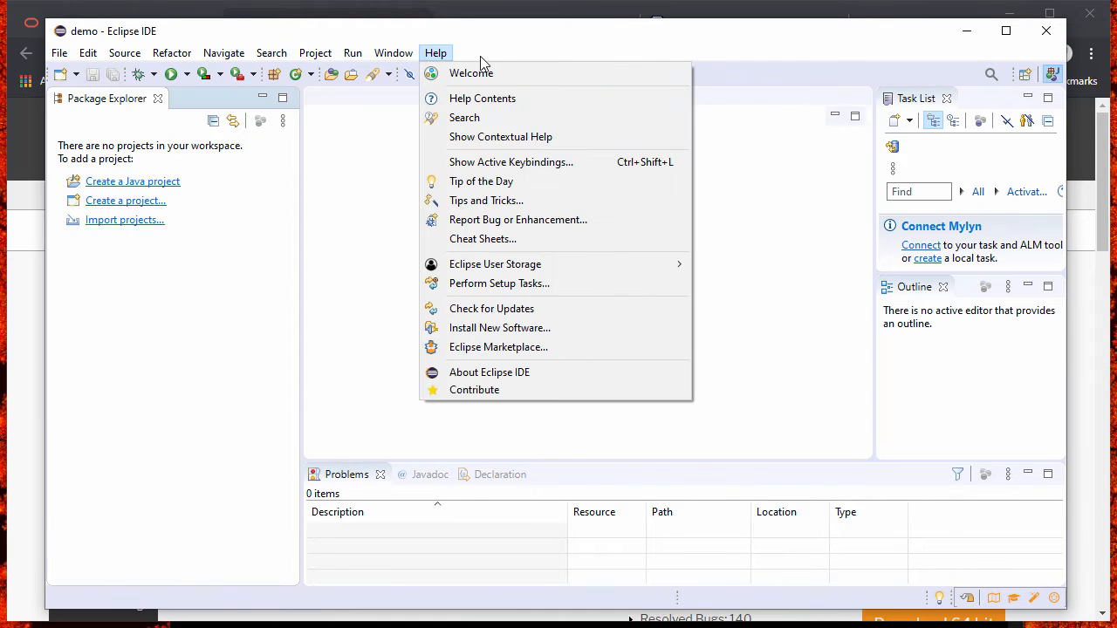
{"action": "mouse_move", "coordinate": [408, 63]}
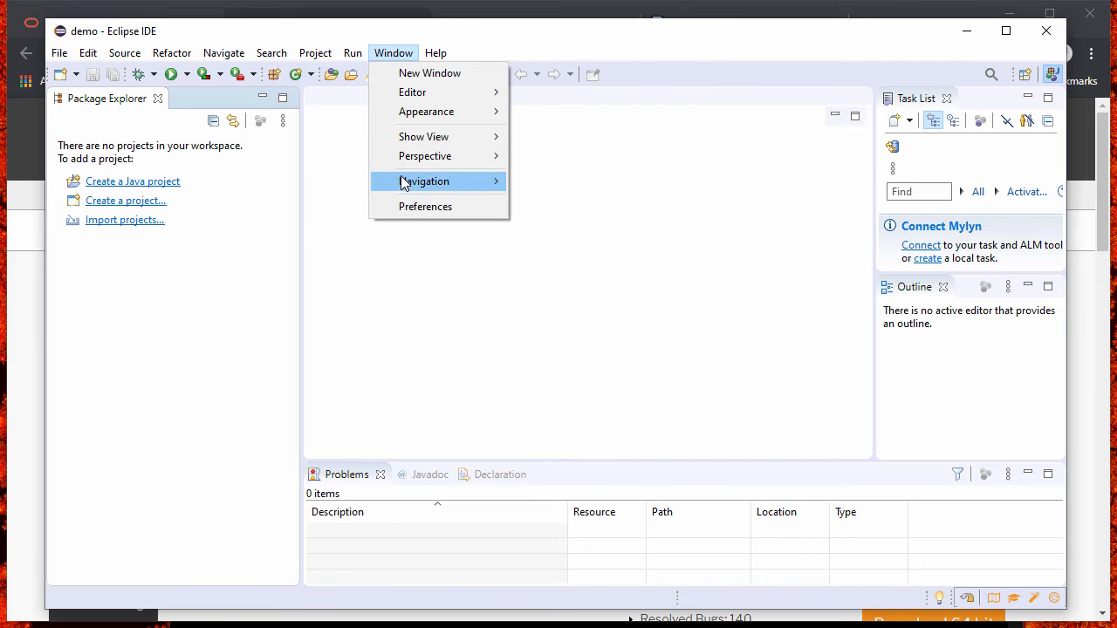
{"action": "left_click", "coordinate": [411, 207]}
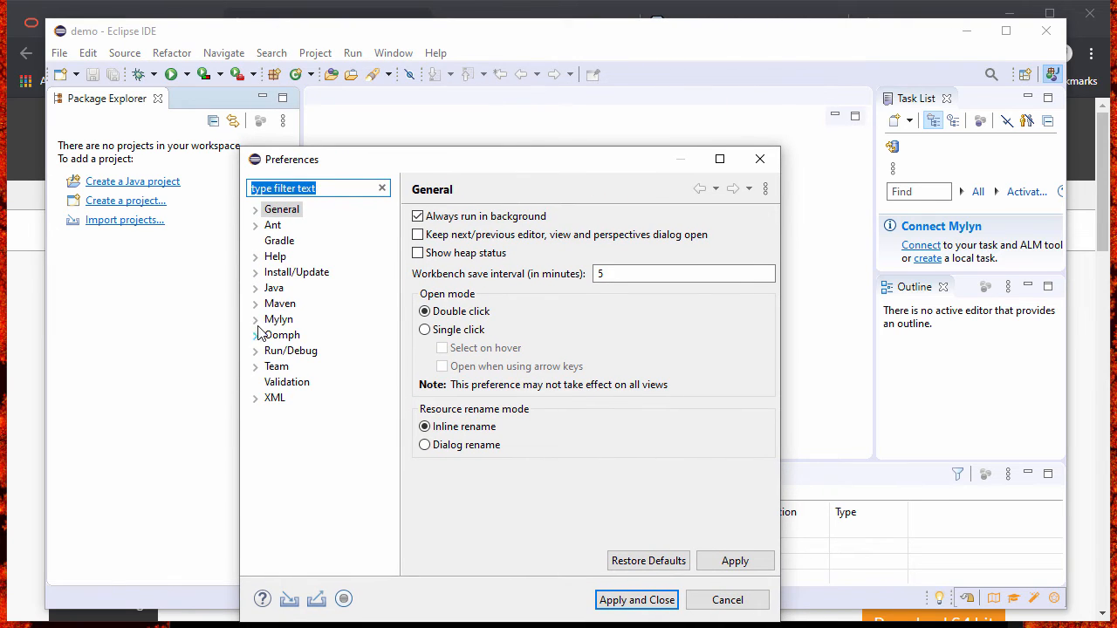
{"action": "left_click", "coordinate": [254, 289]}
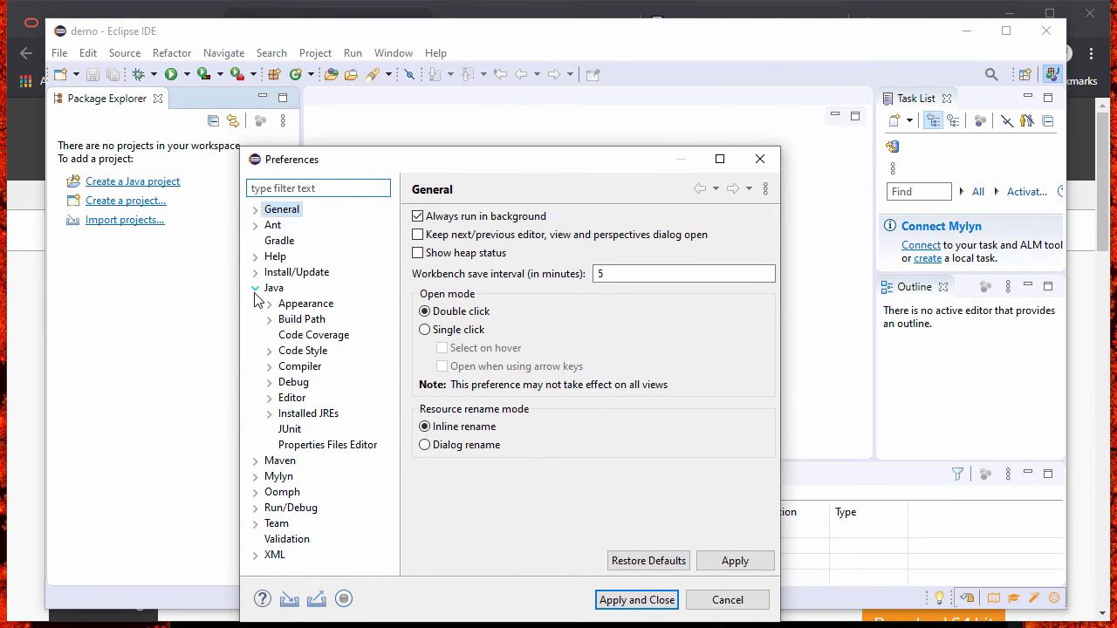
{"action": "left_click", "coordinate": [302, 415]}
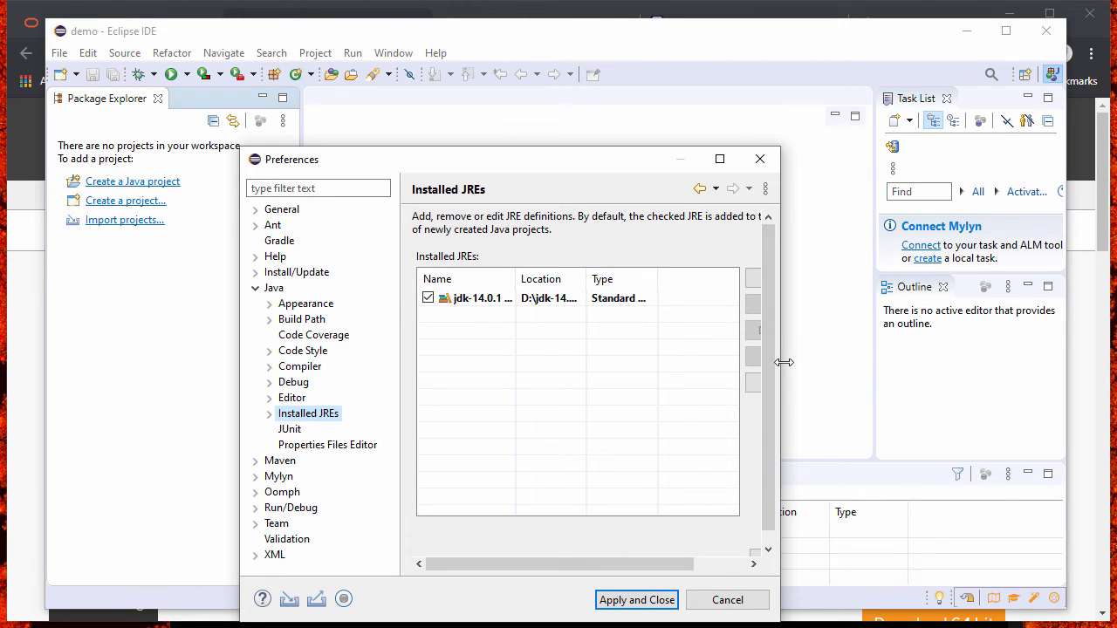
{"action": "left_click_drag", "start_coordinate": [783, 362], "coordinate": [908, 361]}
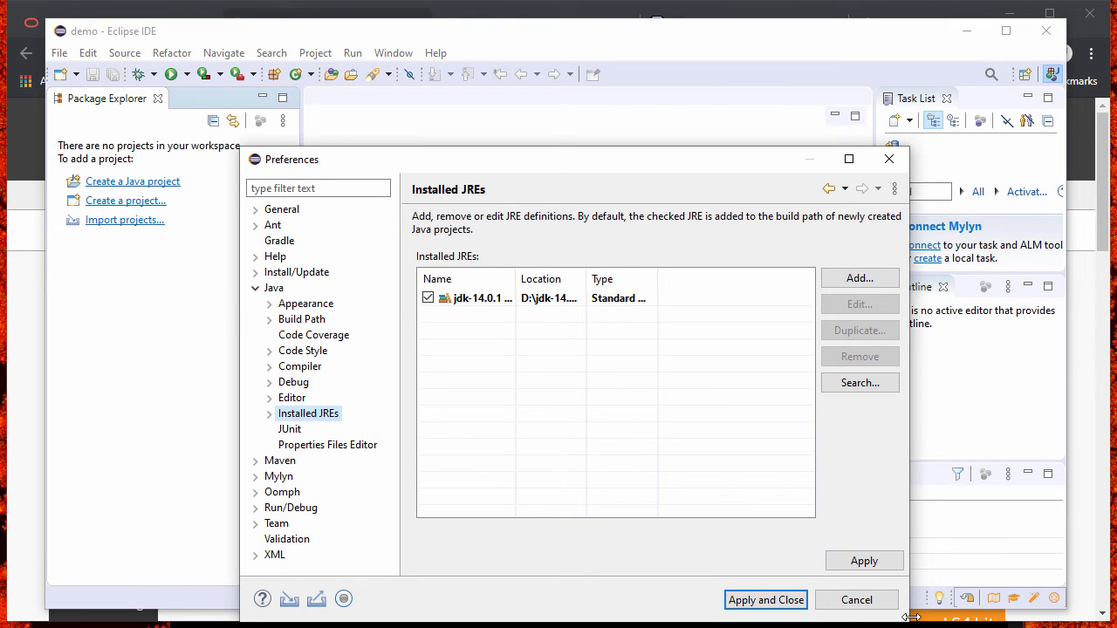
{"action": "left_click", "coordinate": [852, 600]}
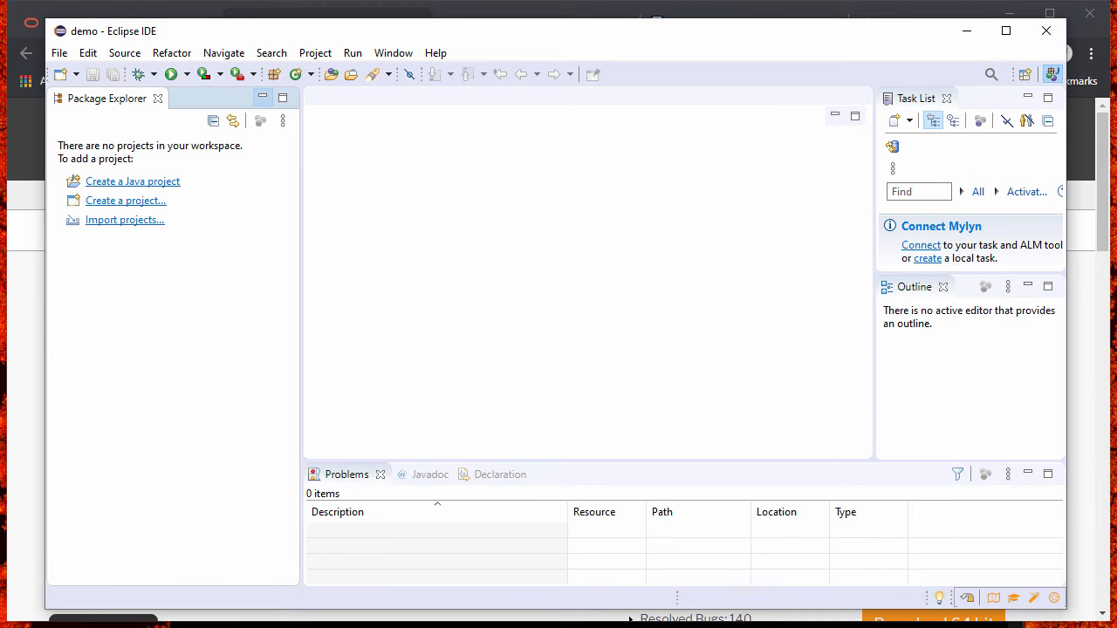
Step: Switch to Chrome, open the Java Mandelbrot Viewer page, and find its Downloads and Links section
{"action": "key", "text": "alt+Tab"}
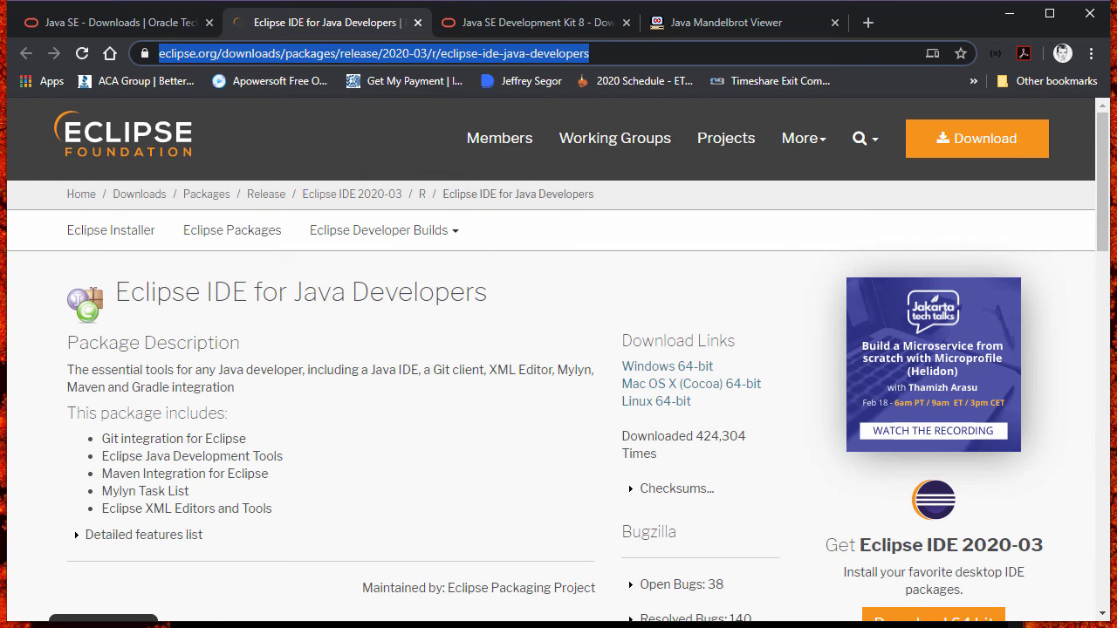
{"action": "left_click", "coordinate": [492, 28]}
{"action": "left_click", "coordinate": [334, 17]}
{"action": "left_click", "coordinate": [723, 28]}
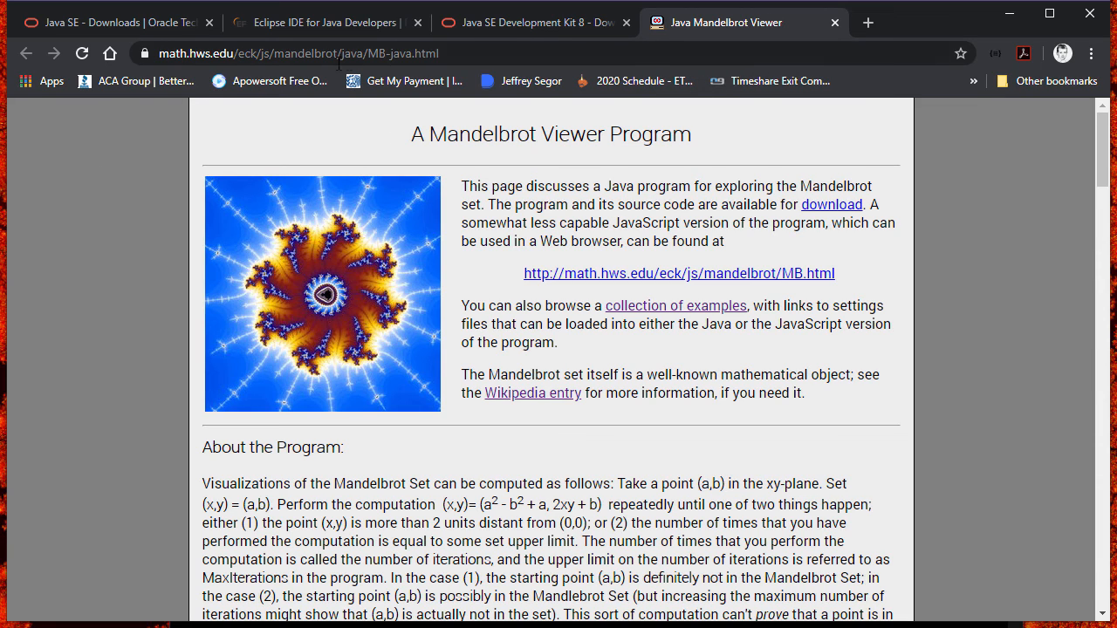
{"action": "left_click", "coordinate": [478, 54]}
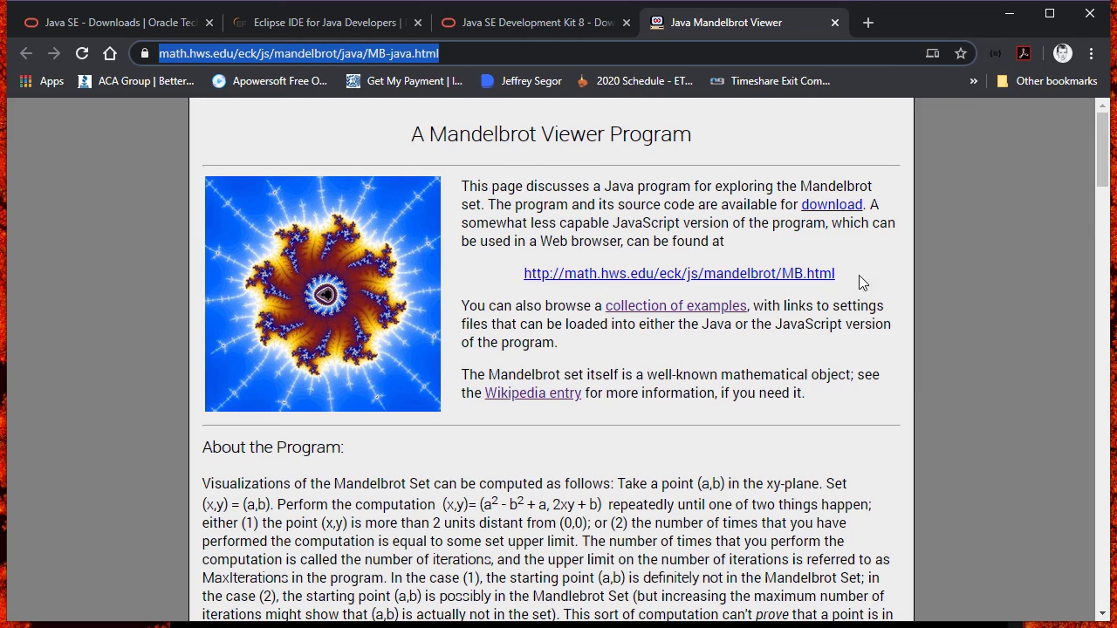
{"action": "left_click", "coordinate": [1104, 134]}
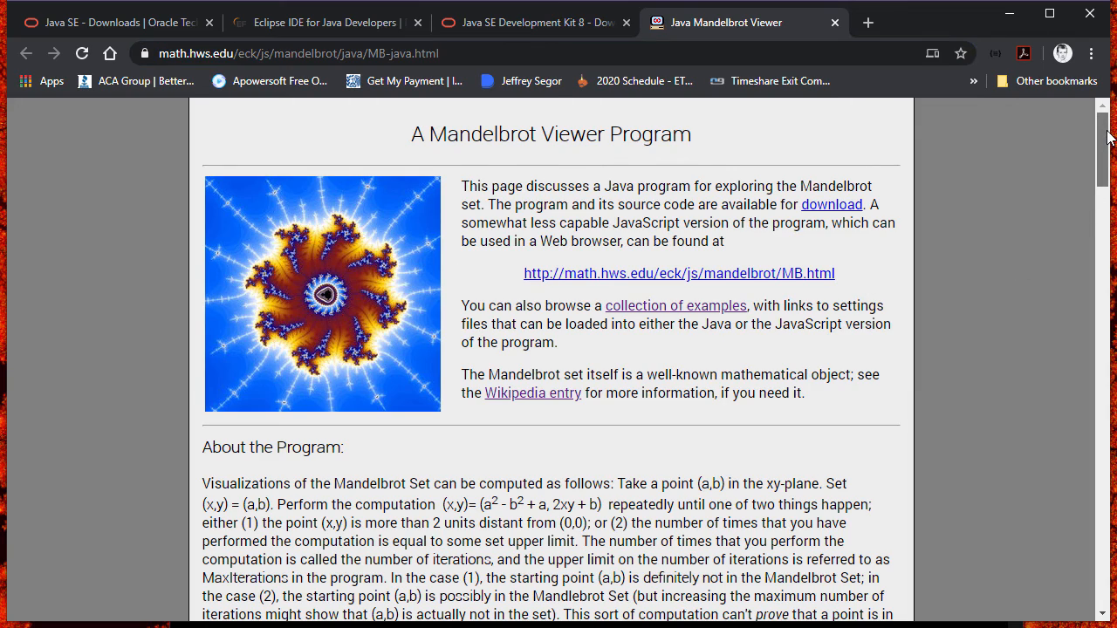
{"action": "mouse_move", "coordinate": [1107, 137]}
{"action": "left_mouse_down"}
{"action": "mouse_move", "coordinate": [1106, 247]}
{"action": "mouse_move", "coordinate": [1106, 134]}
{"action": "left_mouse_up"}
{"action": "scroll", "coordinate": [559, 357], "scroll_direction": "down", "scroll_amount": 15}
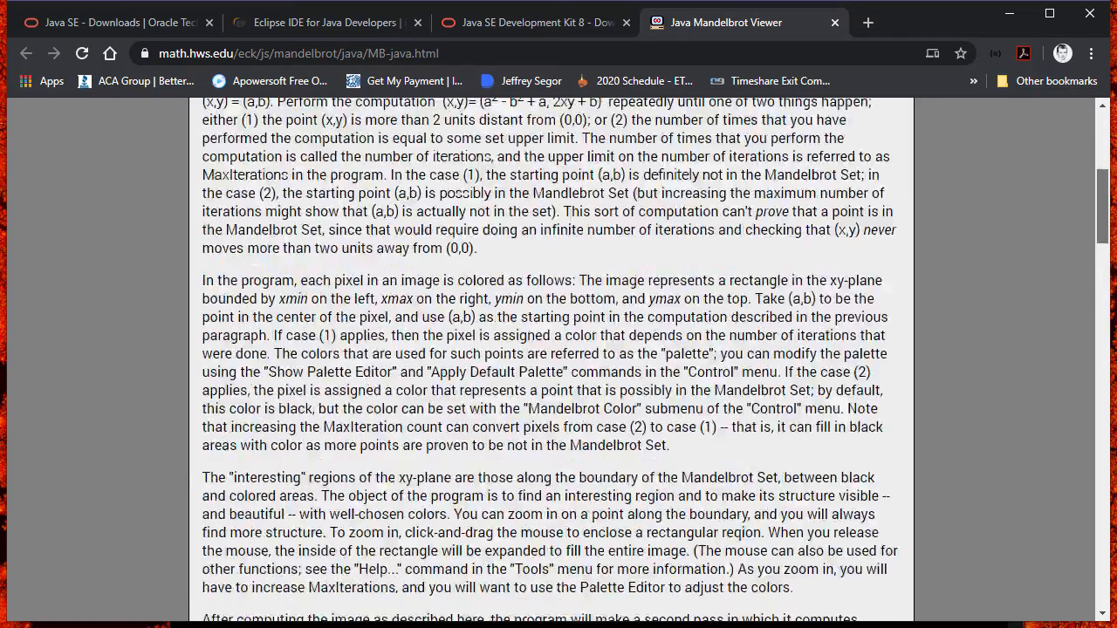
{"action": "left_click_drag", "start_coordinate": [1106, 303], "coordinate": [1105, 301]}
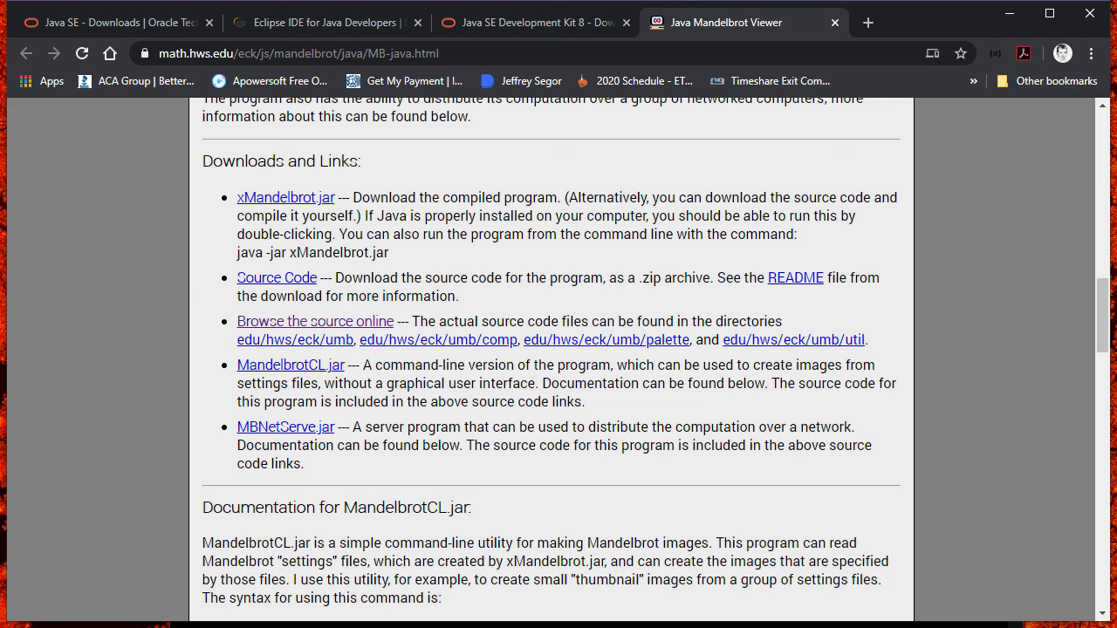
Step: Switch to File Explorer and browse from D:\Temp20 through both nested xMandelbrotSource-1-2 folders down to edu\hws\eck\umb
{"action": "key", "text": "alt+Tab"}
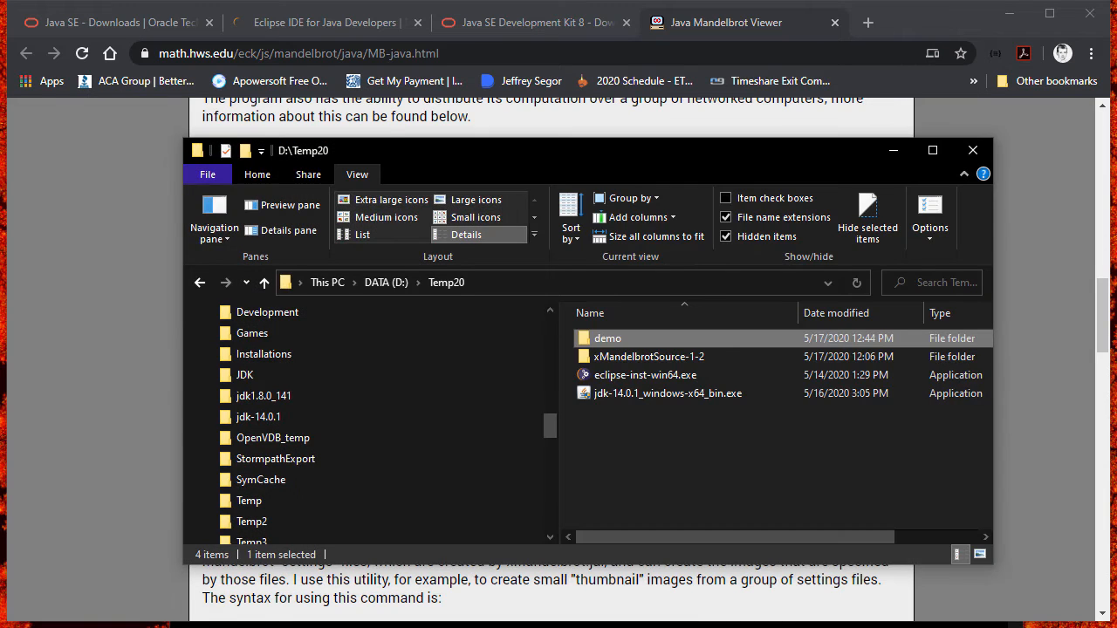
{"action": "double_click", "coordinate": [635, 354]}
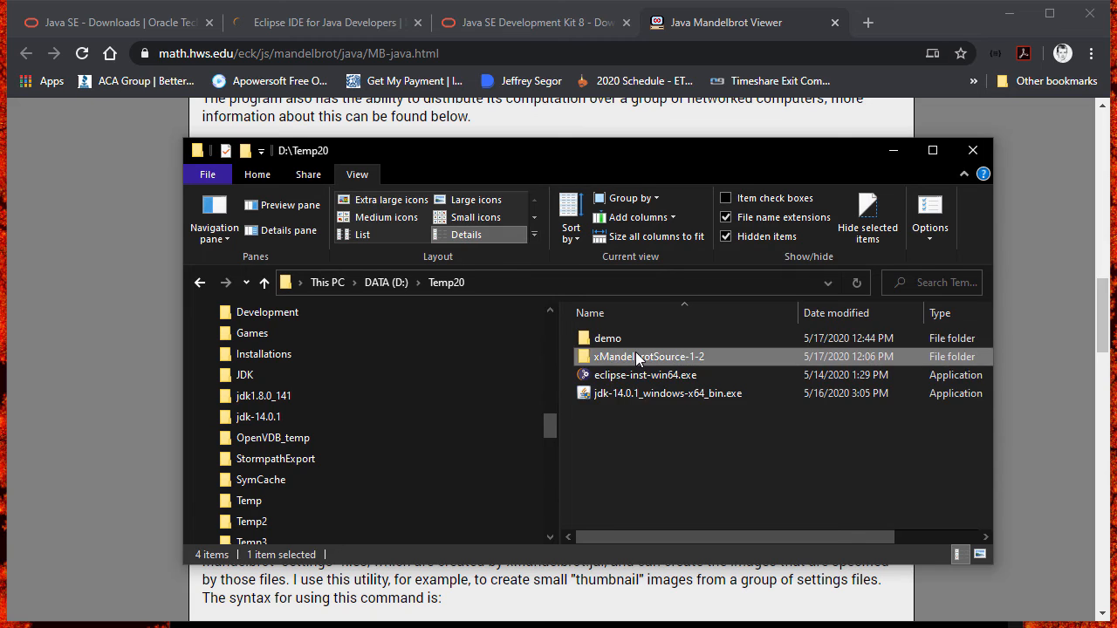
{"action": "double_click", "coordinate": [638, 340]}
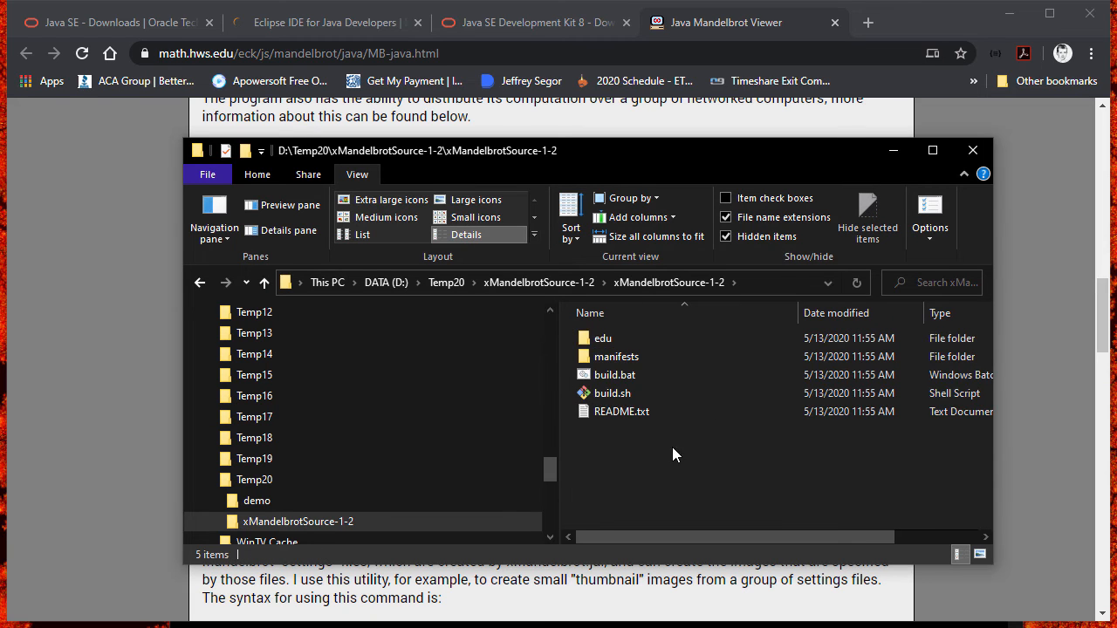
{"action": "double_click", "coordinate": [614, 342]}
{"action": "double_click", "coordinate": [617, 344]}
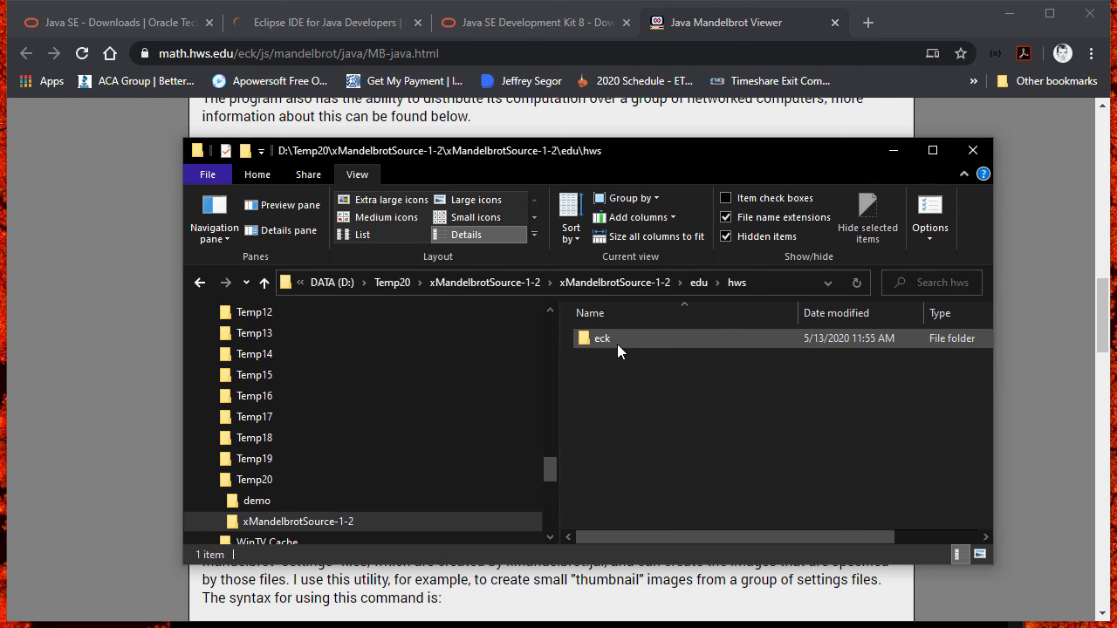
{"action": "double_click", "coordinate": [612, 337]}
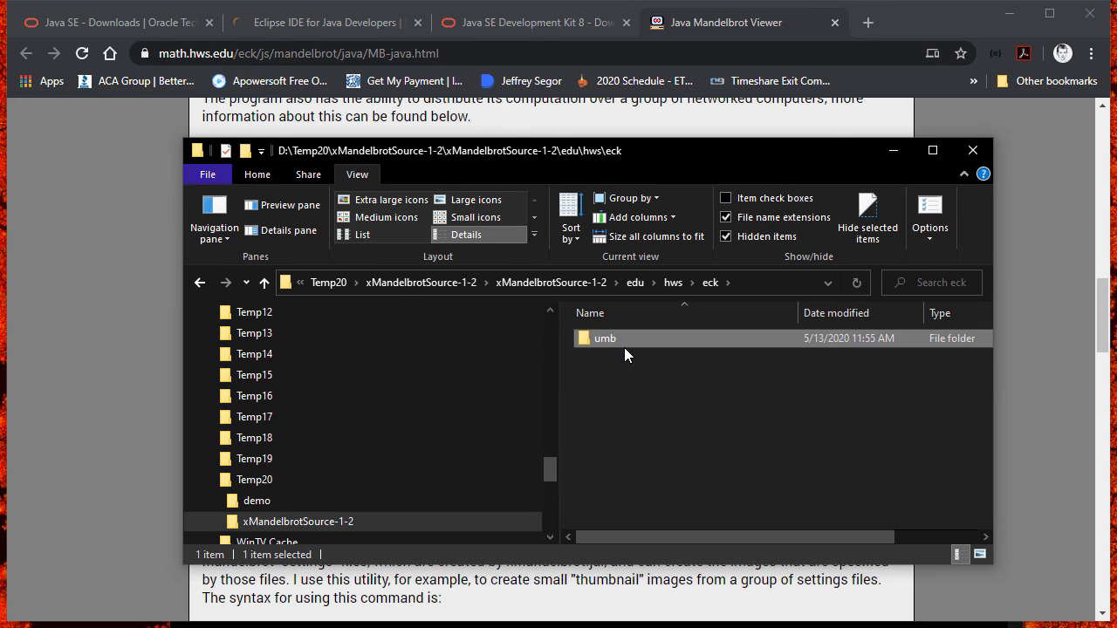
{"action": "double_click", "coordinate": [624, 348]}
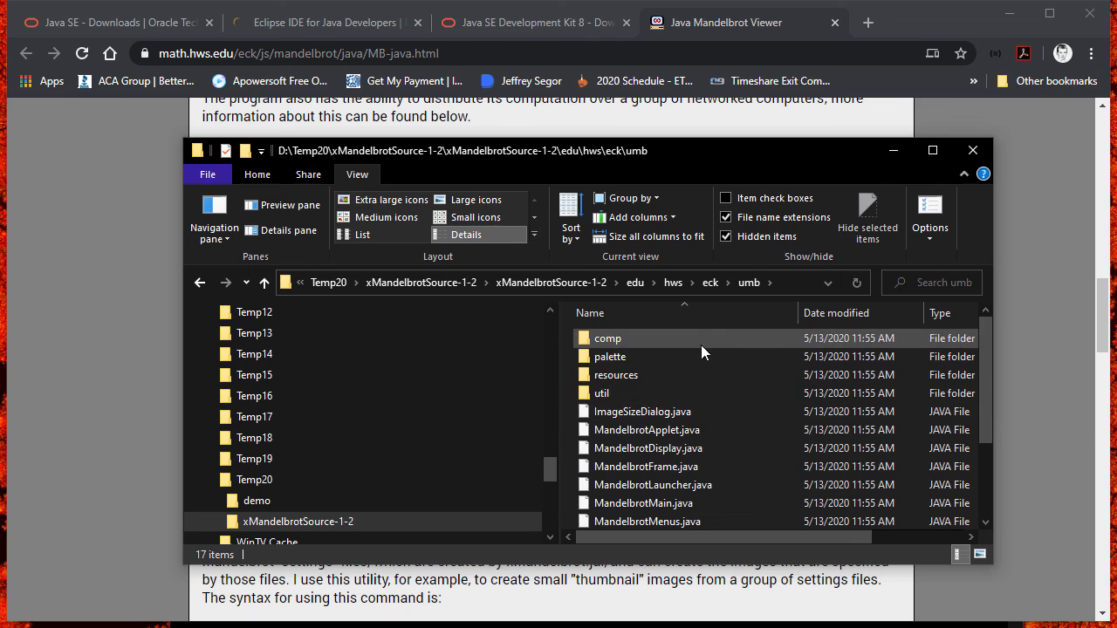